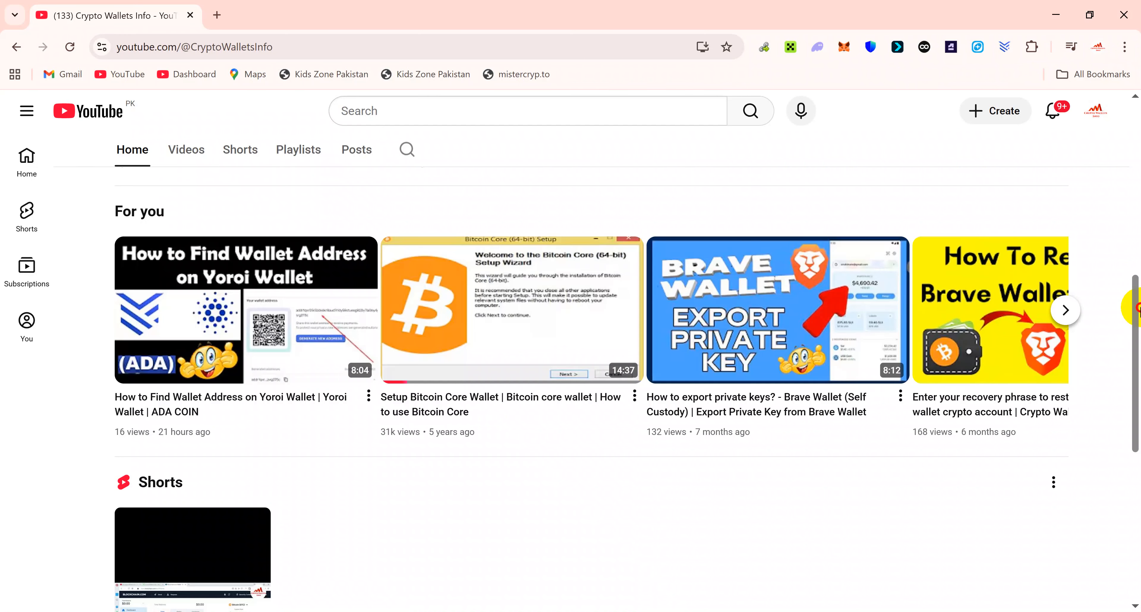
{"action": "left_click_drag", "start_coordinate": [1137, 306], "coordinate": [1138, 298]}
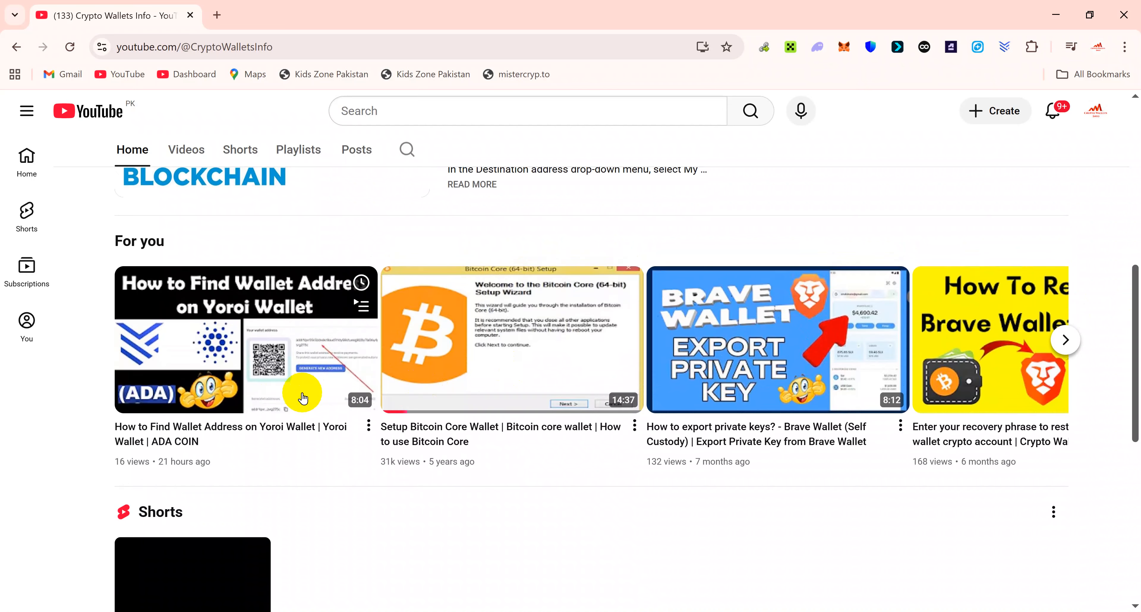
{"action": "left_click_drag", "start_coordinate": [1128, 337], "coordinate": [1137, 156]}
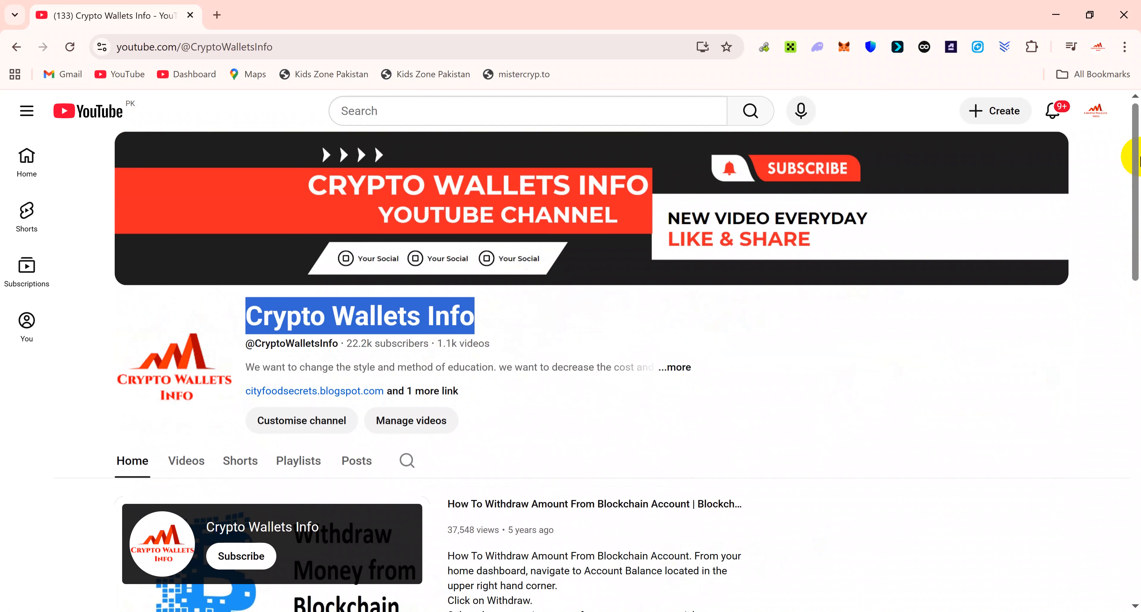
Open the Yoroi wallet extension and start adding a new wallet with the Create new wallet option.
{"action": "left_click", "coordinate": [1006, 48]}
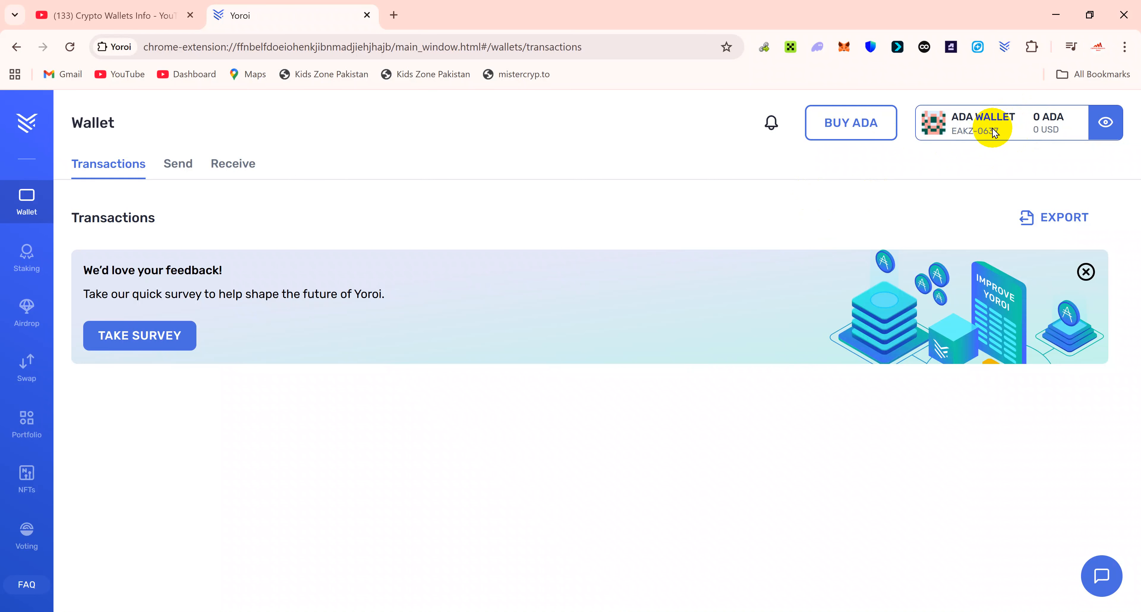
{"action": "left_click", "coordinate": [1017, 129]}
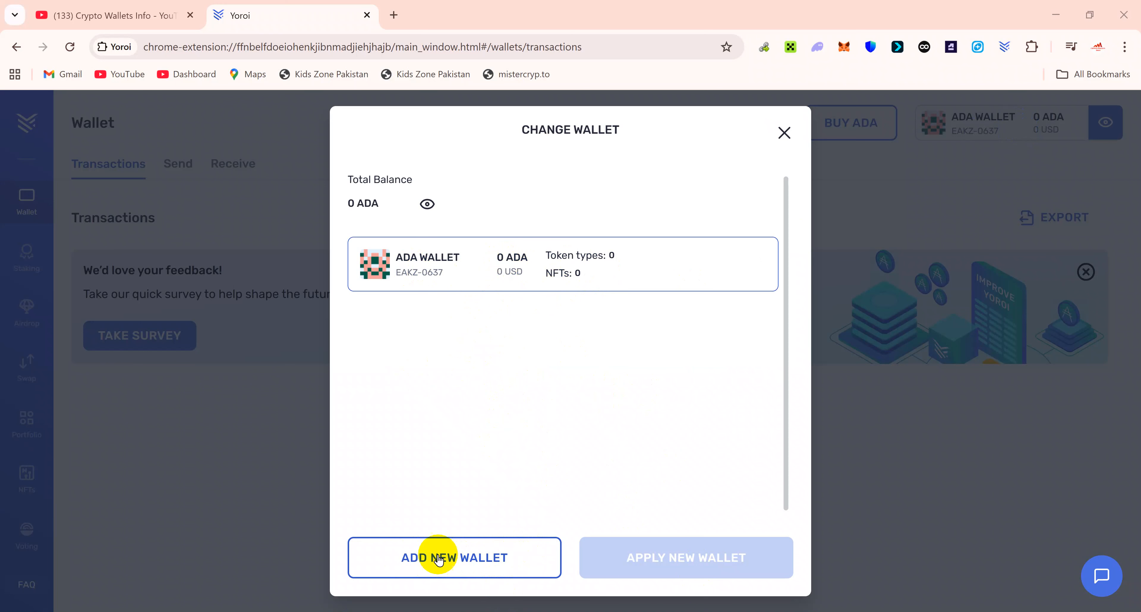
{"action": "left_click", "coordinate": [421, 557]}
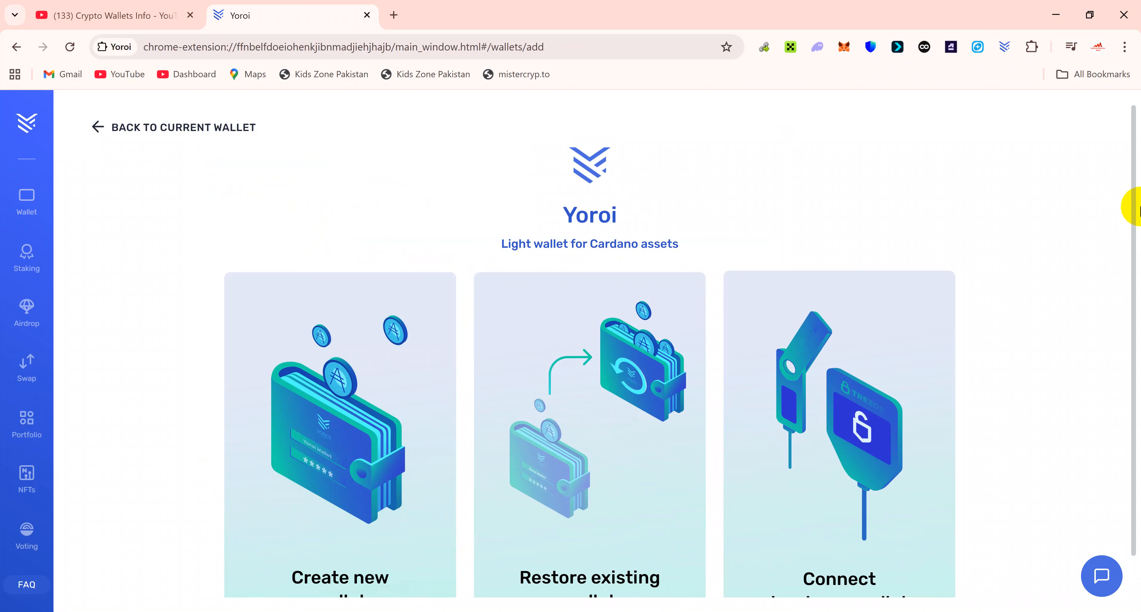
{"action": "scroll", "coordinate": [1136, 205], "scroll_direction": "down", "scroll_amount": 1}
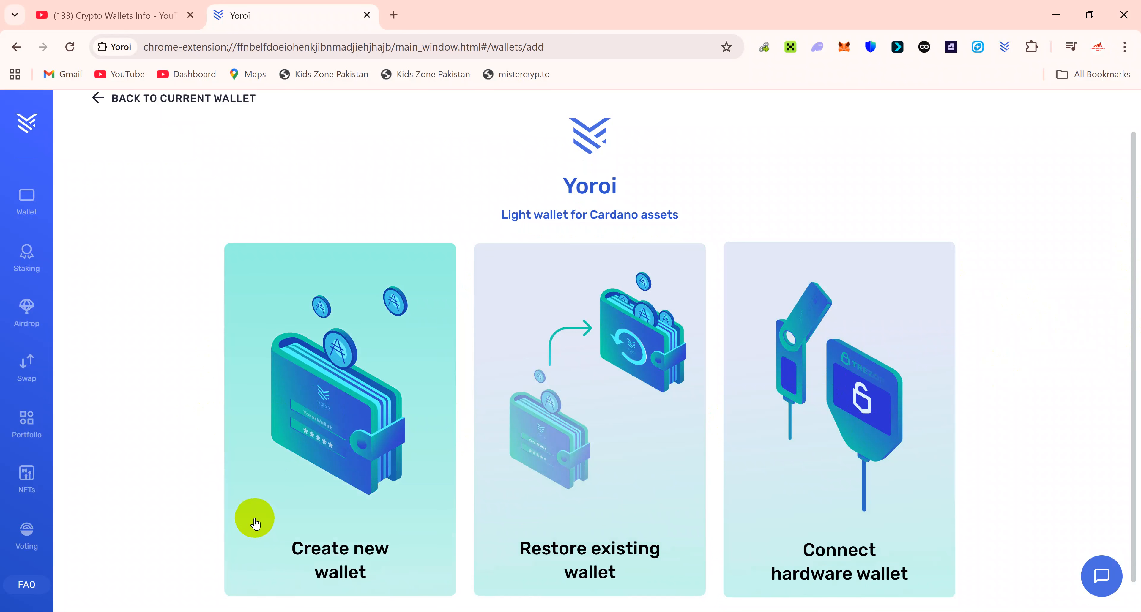
{"action": "left_click", "coordinate": [332, 462]}
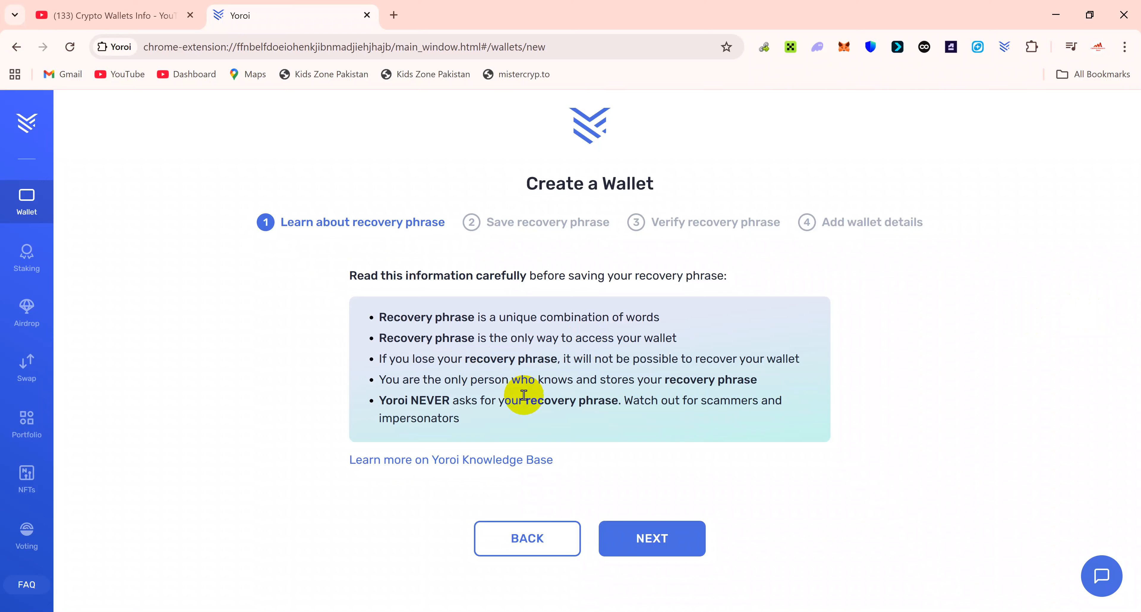
Continue past the recovery phrase information and reveal the new wallet's recovery phrase.
{"action": "left_click", "coordinate": [382, 400]}
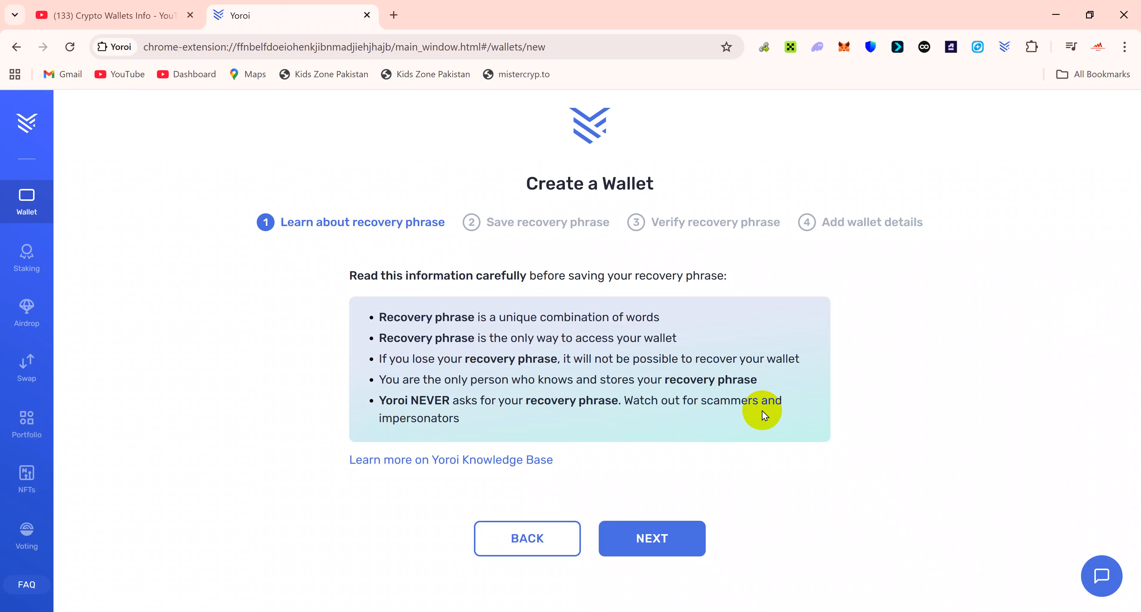
{"action": "left_click", "coordinate": [667, 538]}
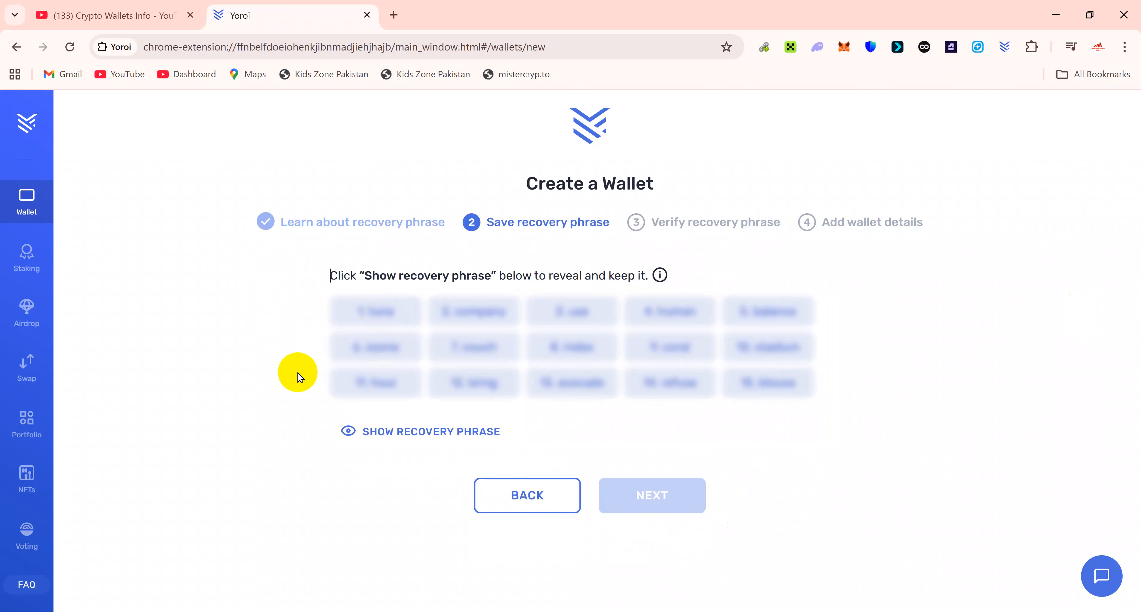
{"action": "left_click", "coordinate": [421, 436]}
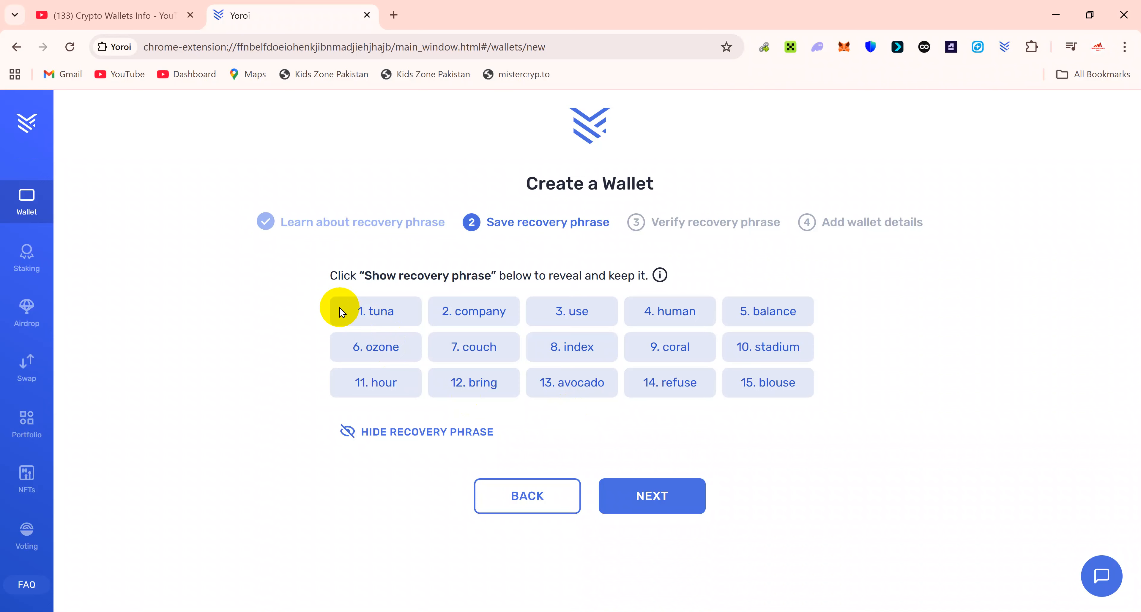
Copy all the words of the displayed recovery phrase to the clipboard.
{"action": "left_click_drag", "start_coordinate": [341, 312], "coordinate": [810, 382]}
{"action": "key", "text": "ctrl+c"}
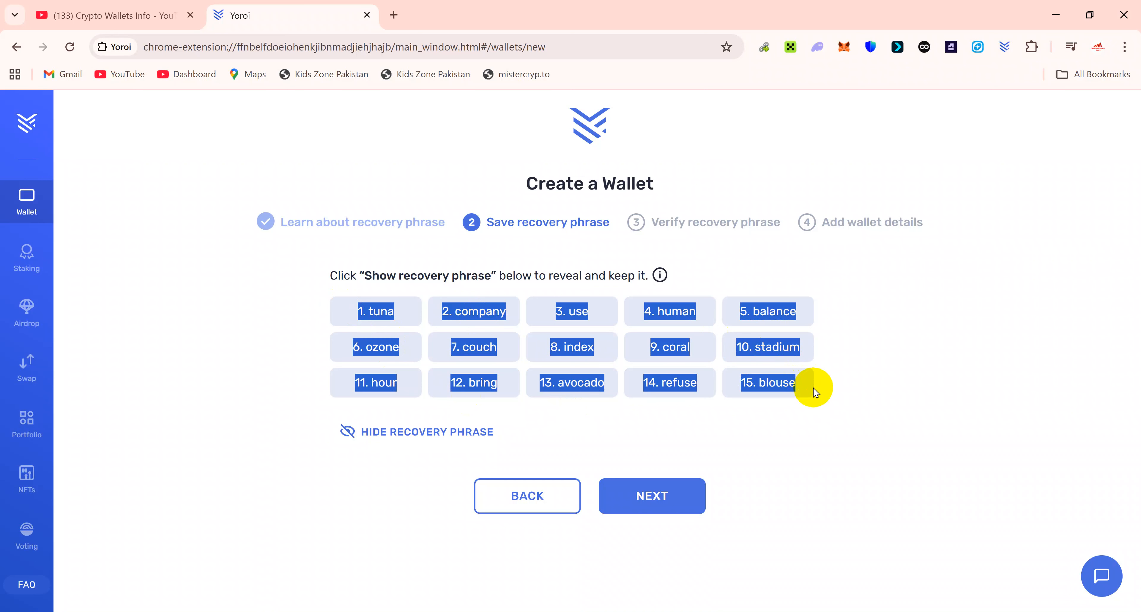
{"action": "right_click", "coordinate": [754, 342]}
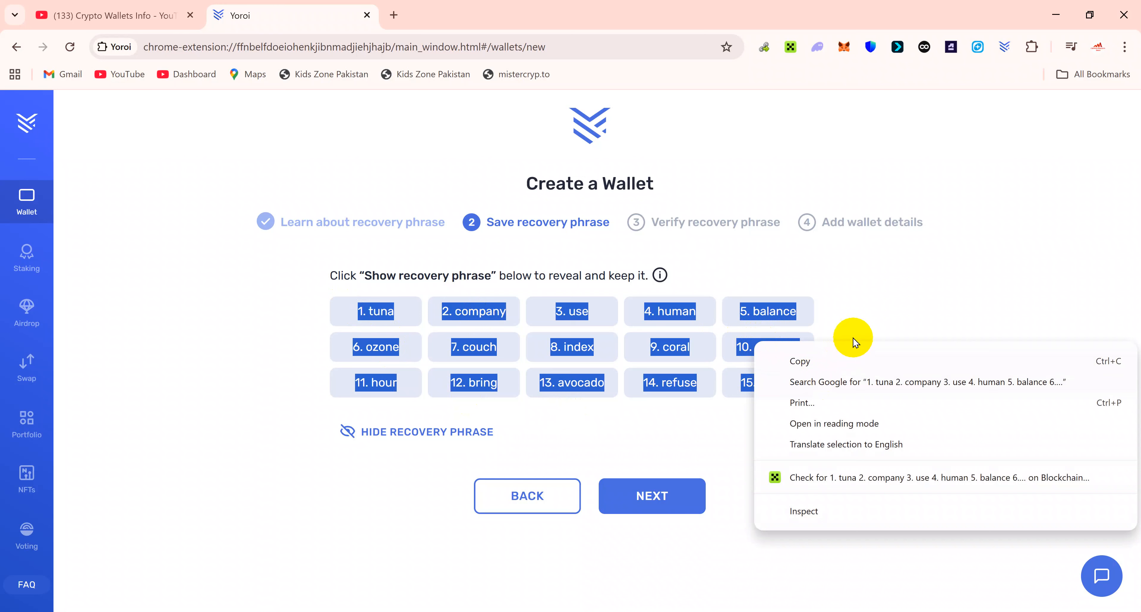
{"action": "left_click", "coordinate": [893, 290]}
Switch to Notepad, opening the recent yproi file, and place the cursor at the end of its existing list.
{"action": "key", "text": "super+s"}
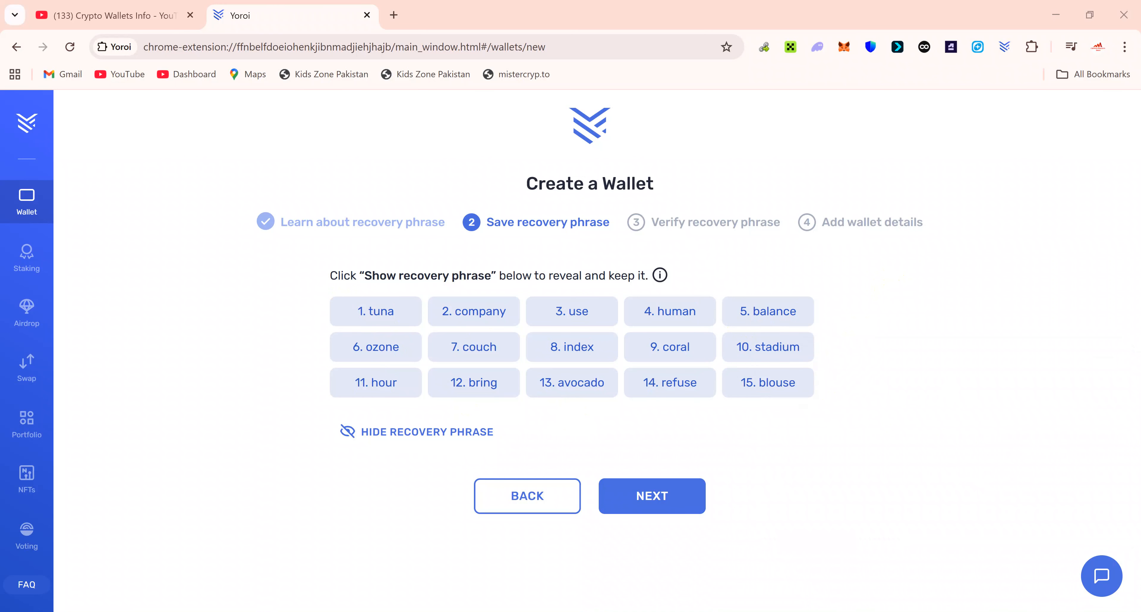
{"action": "type", "text": "note"}
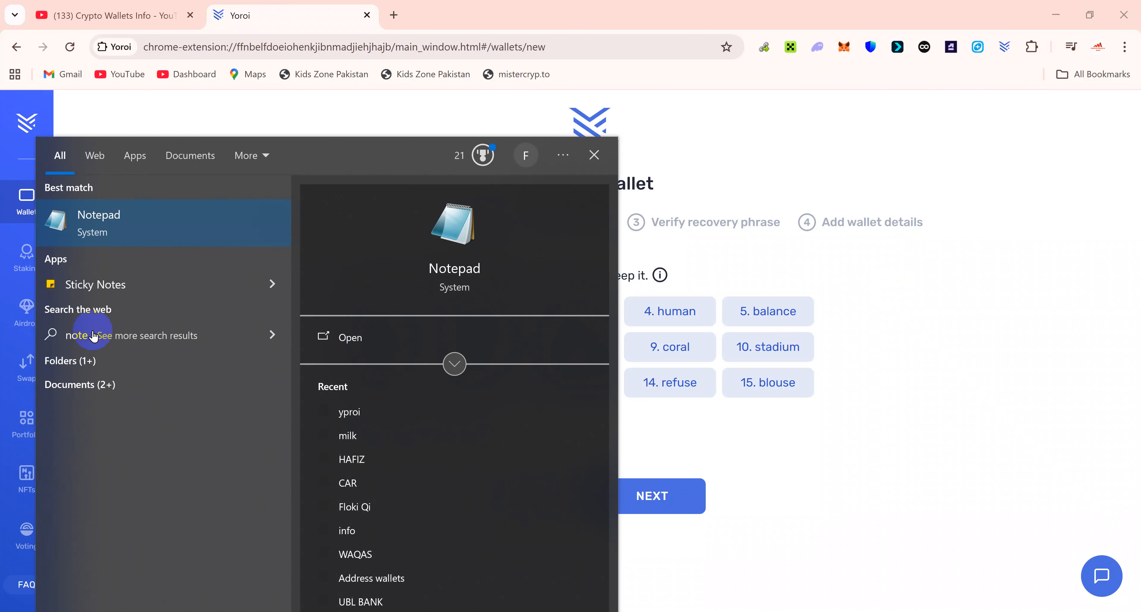
{"action": "left_click", "coordinate": [358, 411]}
{"action": "left_click", "coordinate": [337, 340]}
Add a dashed separator line below the existing list and paste the copied recovery phrase underneath it.
{"action": "key", "text": "Return"}
{"action": "key", "text": "Return"}
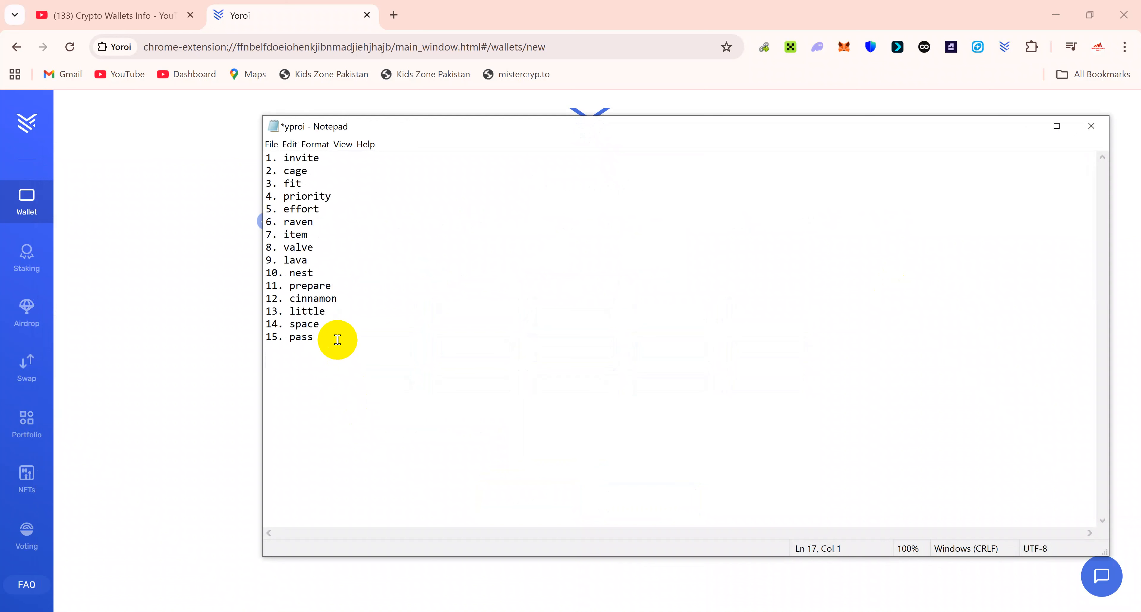
{"action": "type", "text": "-------------------------------------------------------------"}
{"action": "key", "text": "Return"}
{"action": "key", "text": "Return"}
{"action": "key", "text": "ctrl+v"}
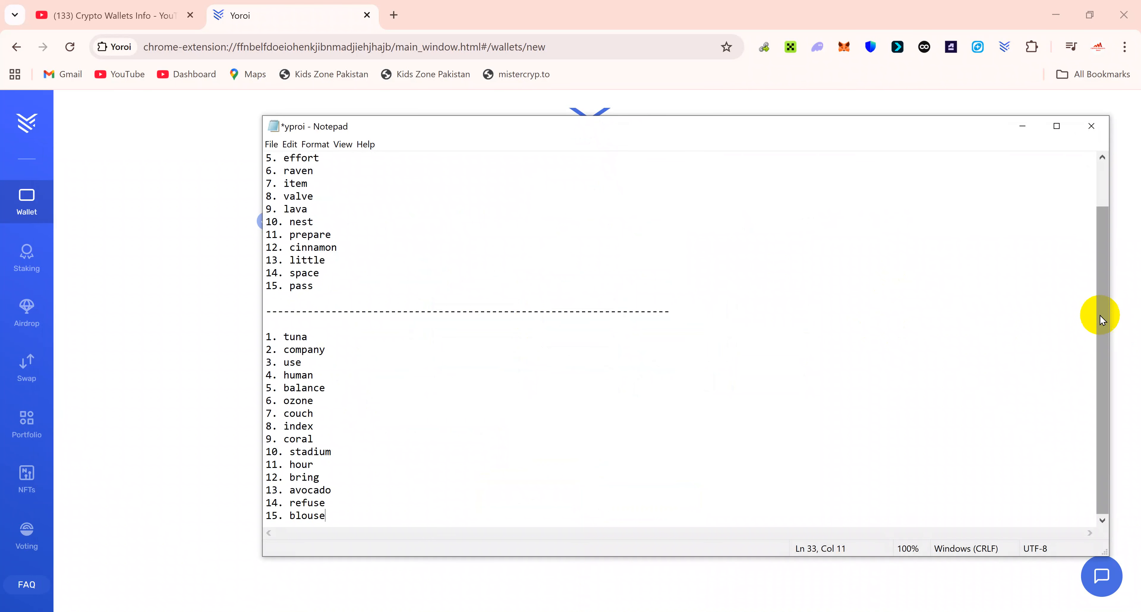
Insert the heading "Second Wallet" between the dashed separator and the pasted recovery phrase.
{"action": "left_click_drag", "start_coordinate": [1103, 313], "coordinate": [1092, 371]}
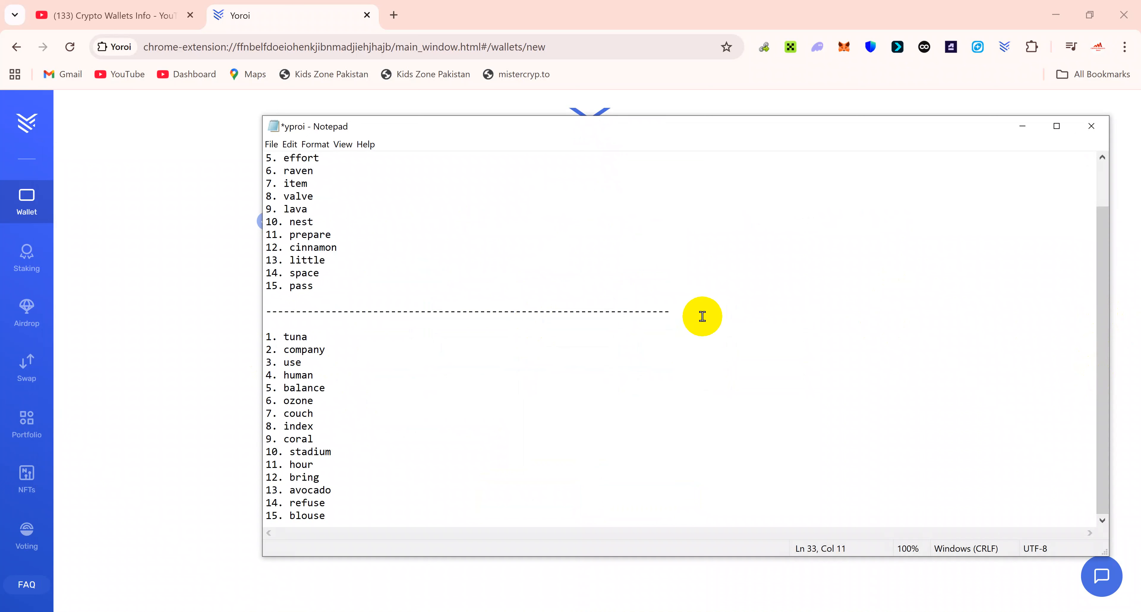
{"action": "left_click", "coordinate": [687, 313]}
{"action": "key", "text": "Return"}
{"action": "key", "text": "Return"}
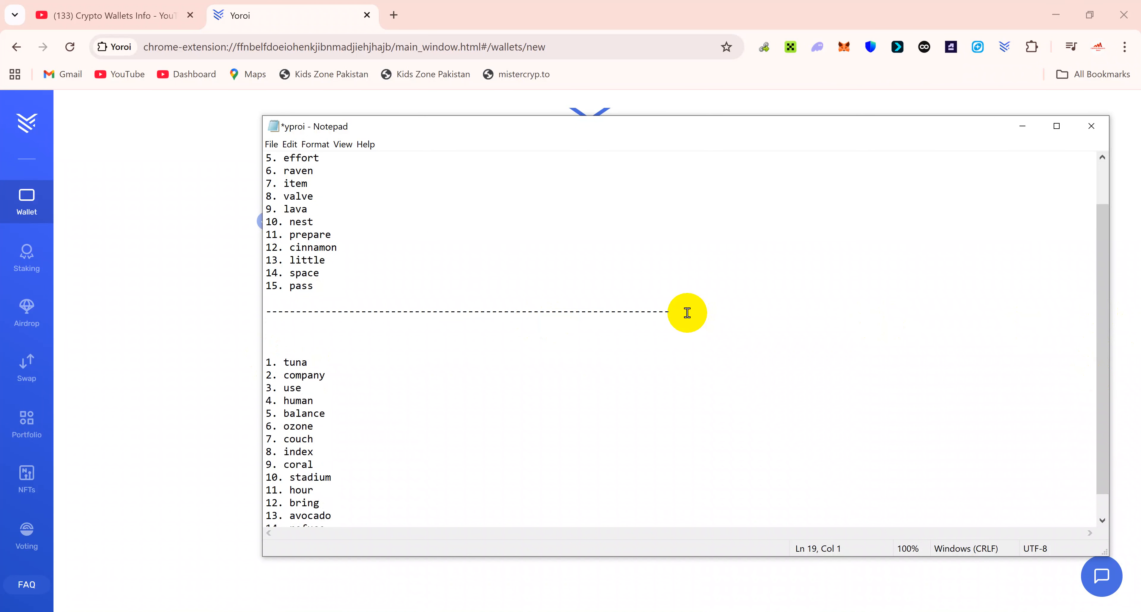
{"action": "type", "text": "Second Wallet"}
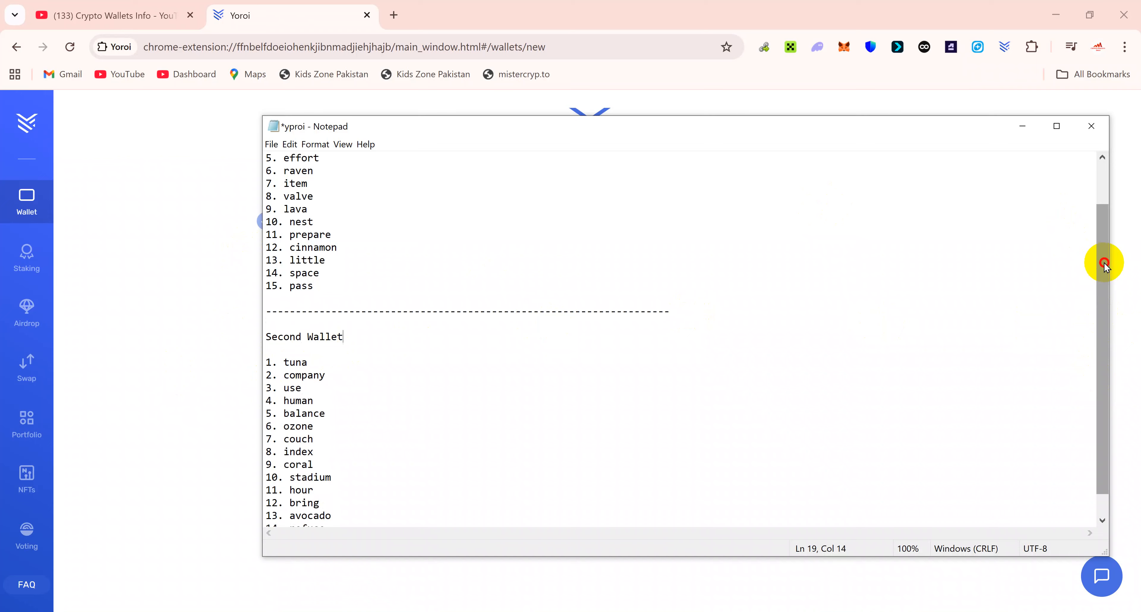
{"action": "scroll", "coordinate": [1100, 265], "scroll_direction": "down", "scroll_amount": 1}
Move the Notepad window clear of the recovery phrase in Yoroi and advance to the phrase verification stage.
{"action": "left_click_drag", "start_coordinate": [474, 127], "coordinate": [968, 135]}
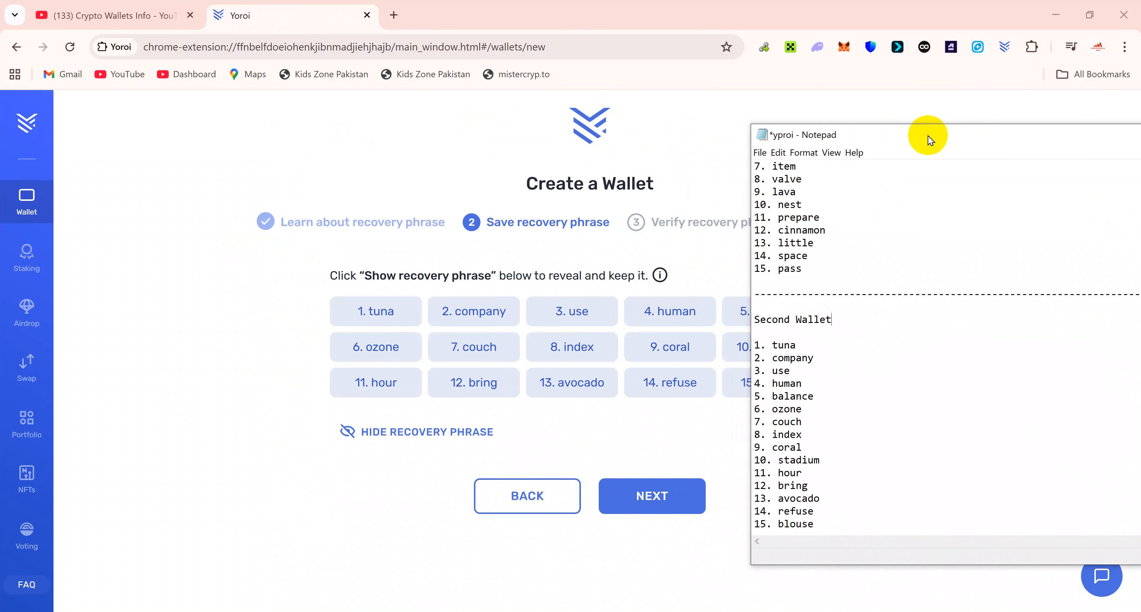
{"action": "left_click_drag", "start_coordinate": [868, 132], "coordinate": [936, 89]}
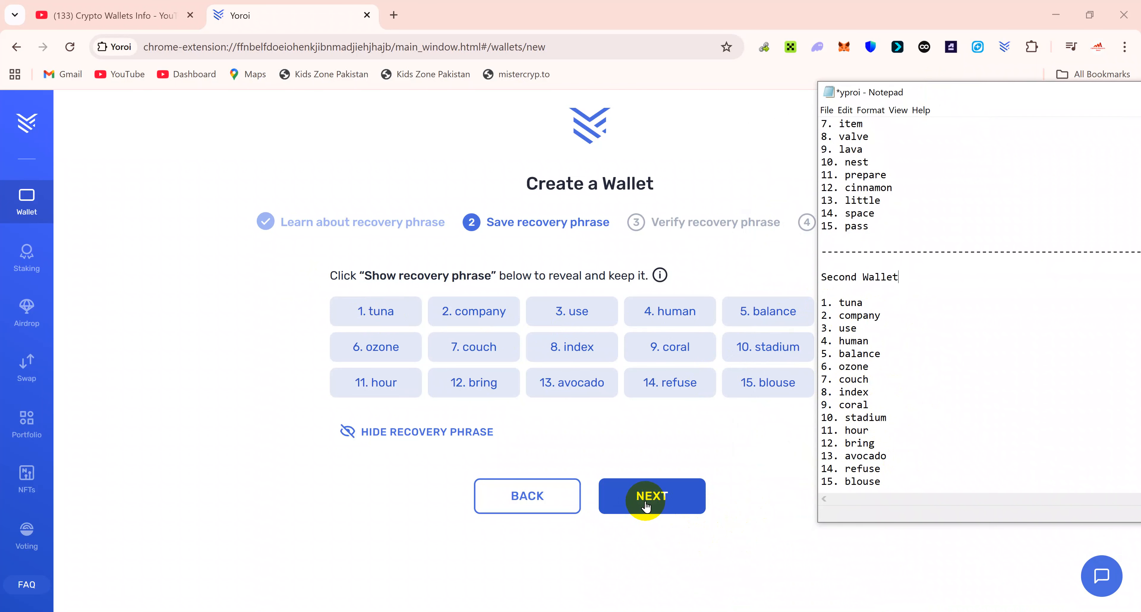
{"action": "left_click", "coordinate": [656, 506]}
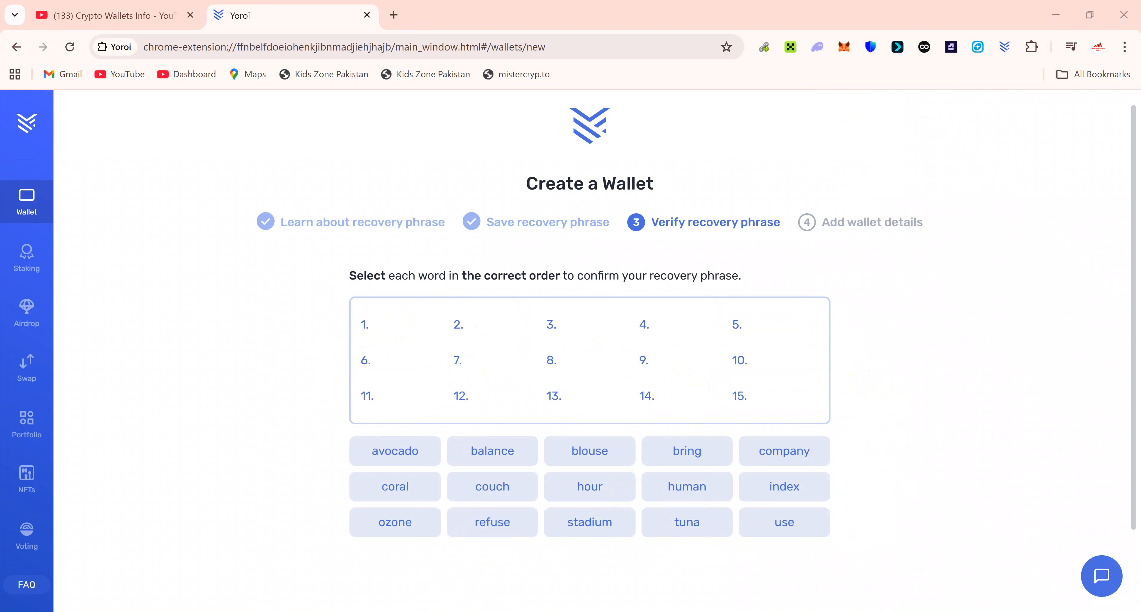
Consult the saved note and select the first four recovery phrase words in the correct order in Yoroi.
{"action": "key", "text": "alt+Tab"}
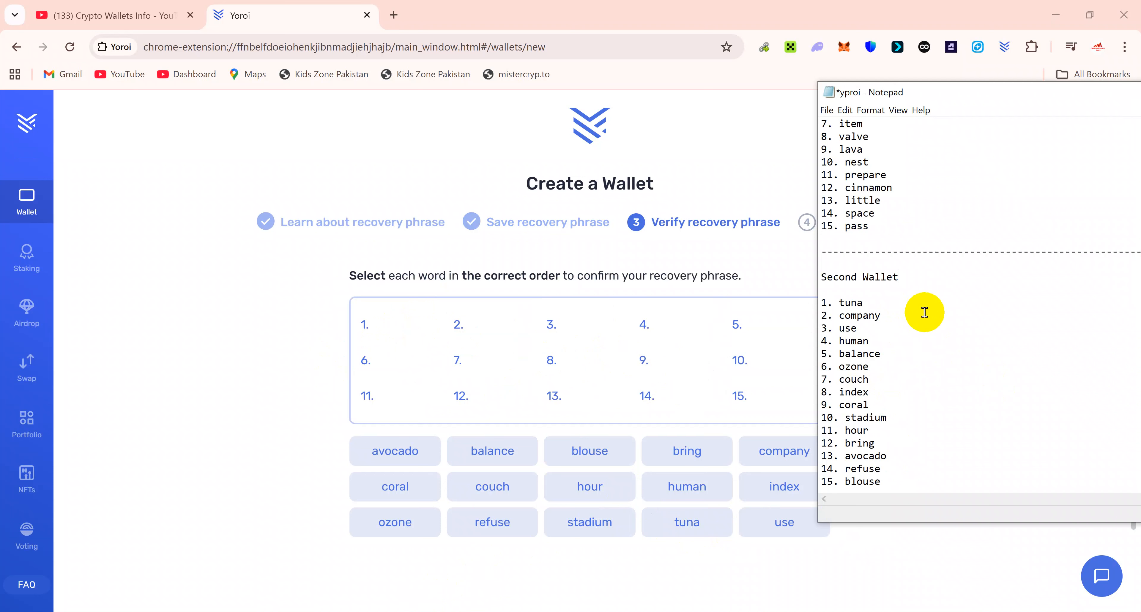
{"action": "left_click", "coordinate": [683, 527]}
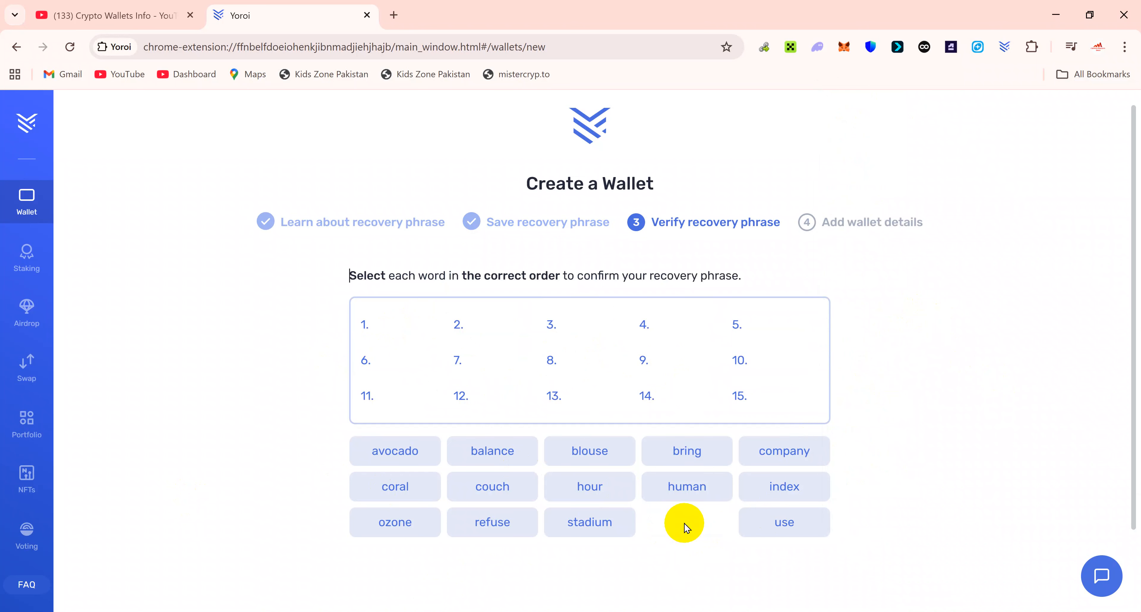
{"action": "left_click", "coordinate": [784, 460]}
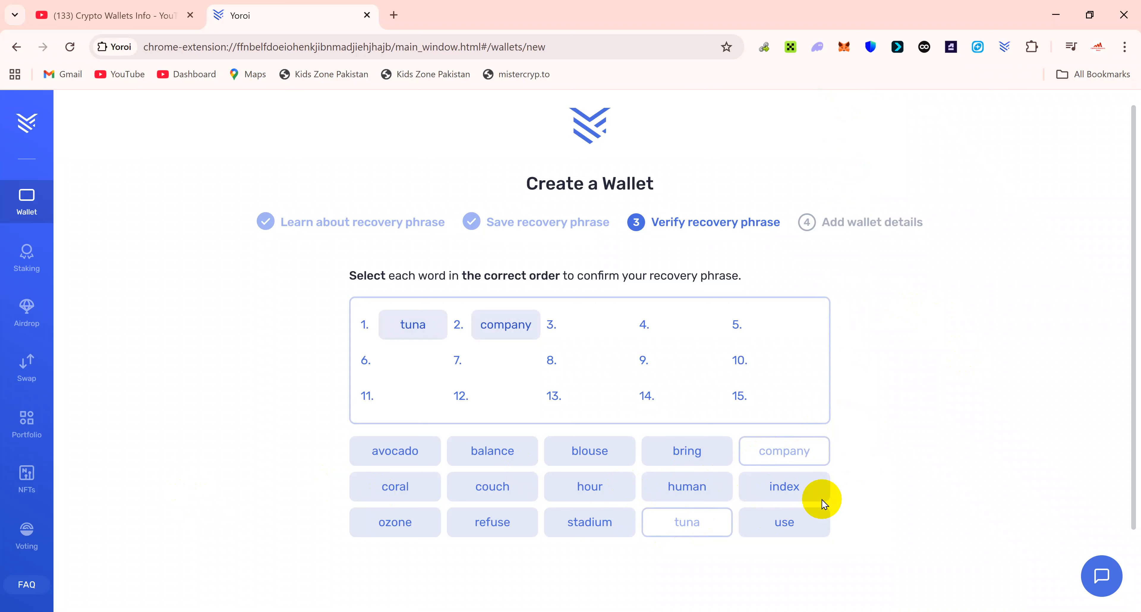
{"action": "left_click", "coordinate": [778, 522]}
{"action": "left_click", "coordinate": [684, 497]}
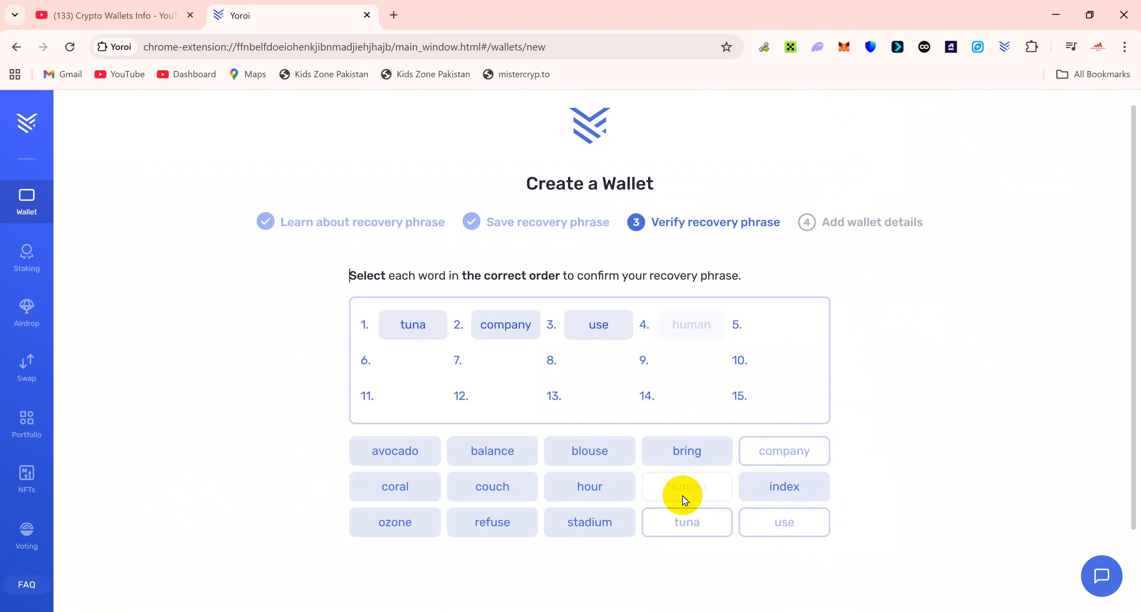
Check the note again and select recovery phrase words 5 to 8 in order.
{"action": "left_click", "coordinate": [427, 611]}
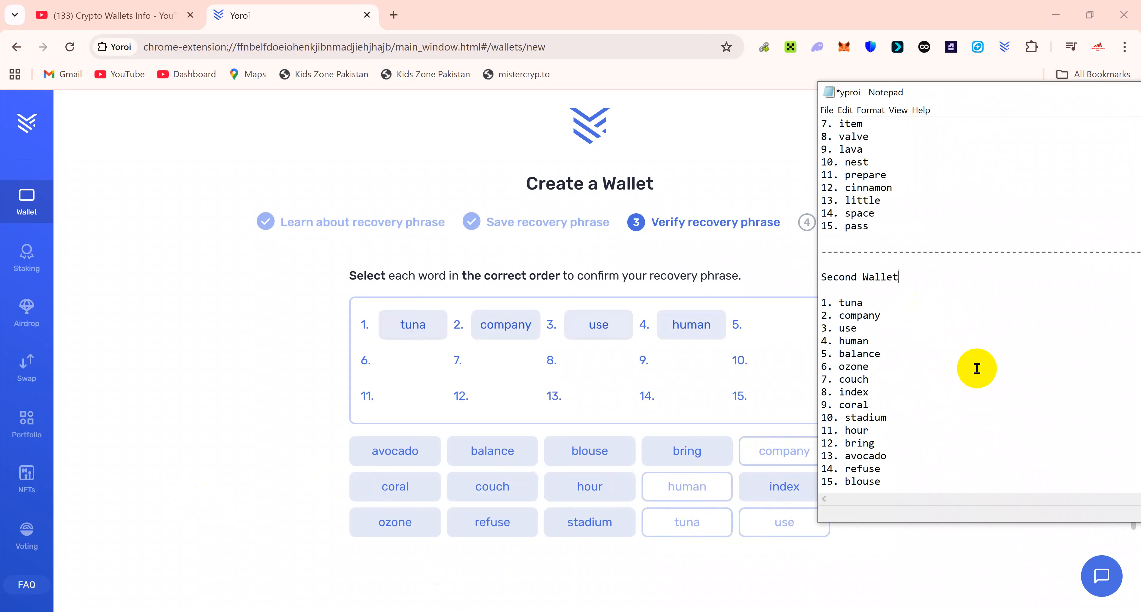
{"action": "left_click", "coordinate": [184, 527]}
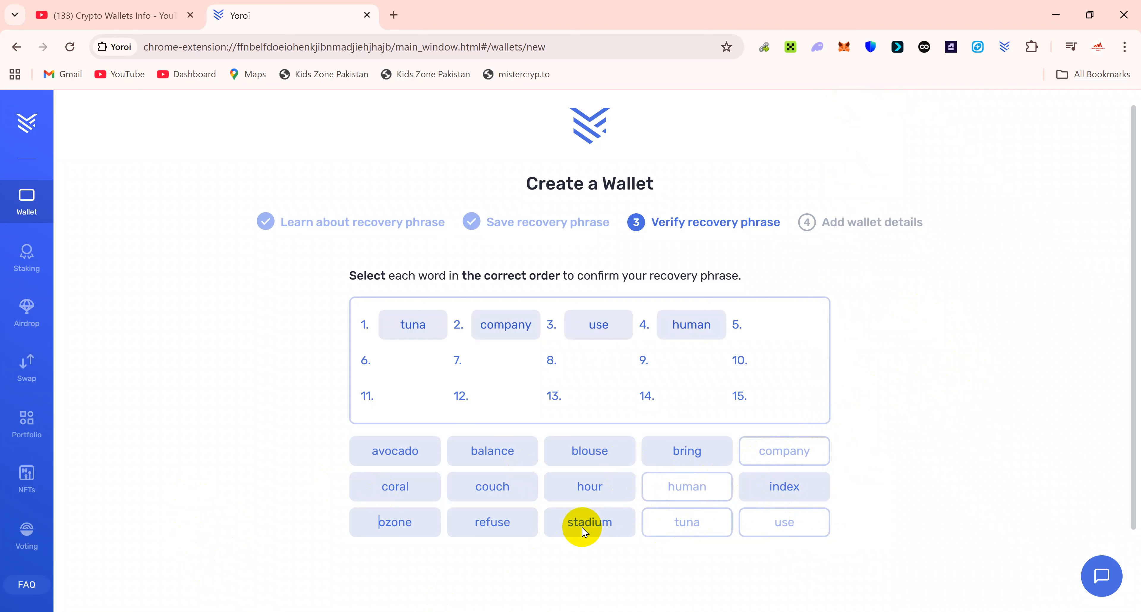
{"action": "left_click", "coordinate": [499, 453]}
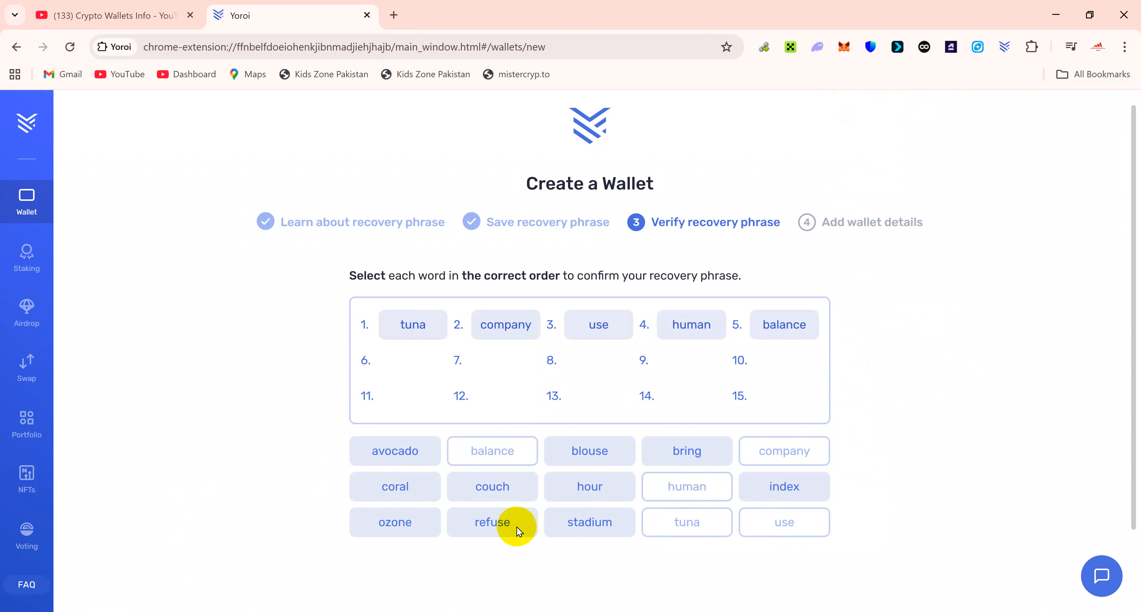
{"action": "left_click", "coordinate": [399, 524]}
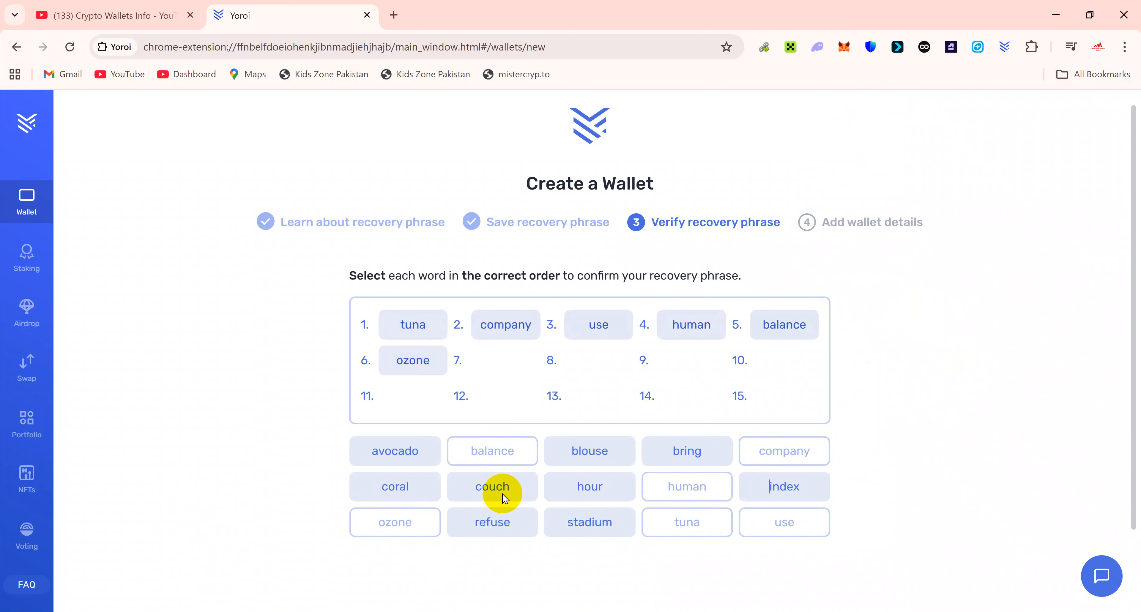
{"action": "left_click", "coordinate": [503, 498]}
{"action": "left_click", "coordinate": [799, 488]}
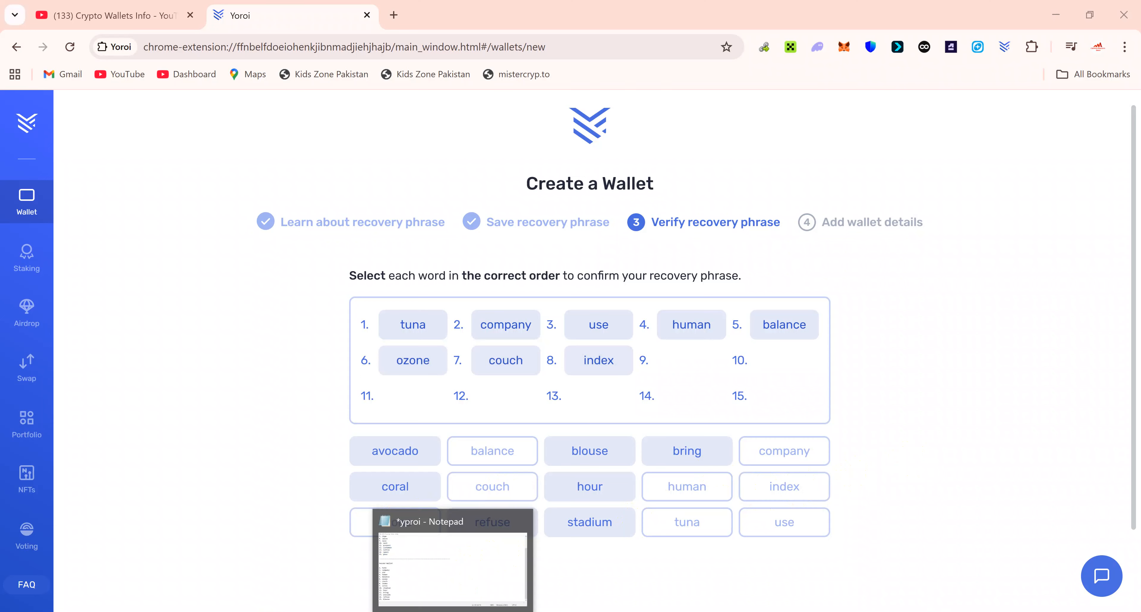
Look up the following words in the note and select recovery phrase words 9 to 11 in order.
{"action": "left_click", "coordinate": [453, 611]}
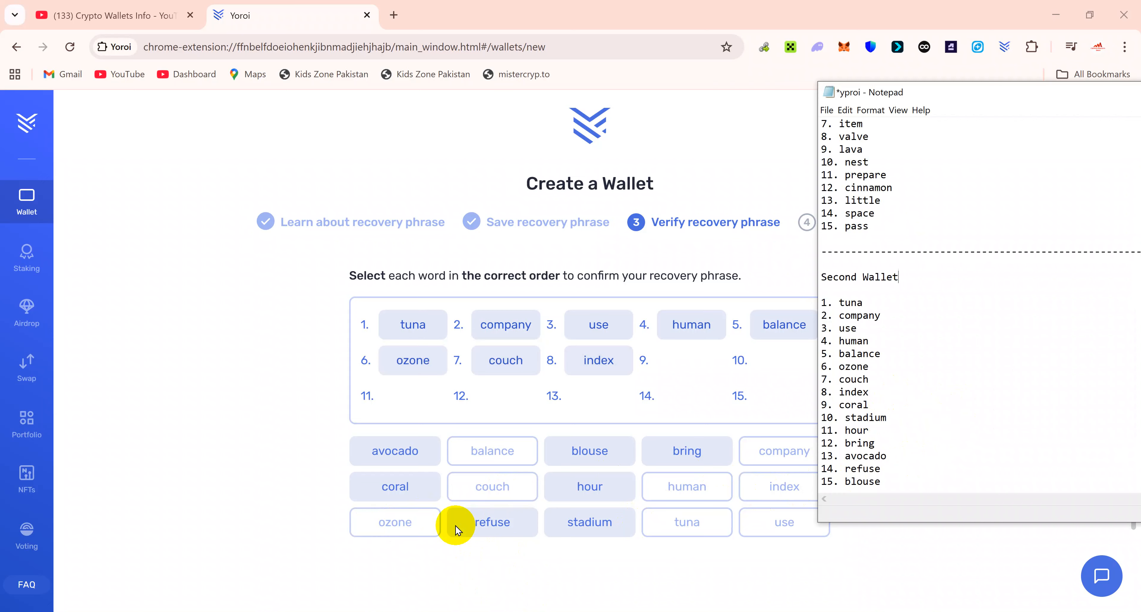
{"action": "left_click", "coordinate": [382, 492]}
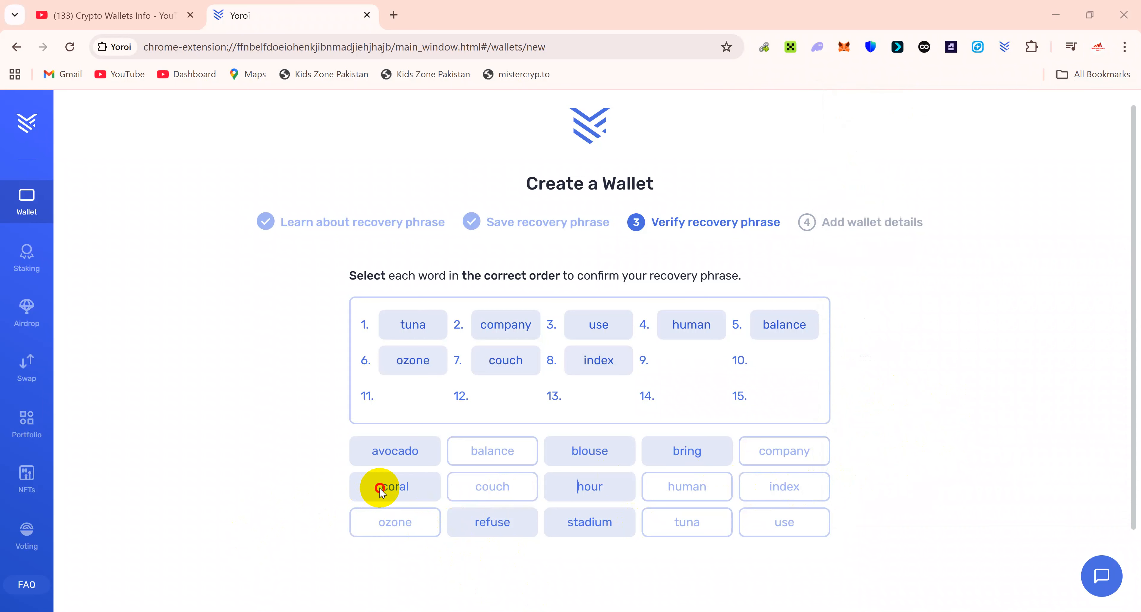
{"action": "left_click", "coordinate": [592, 522]}
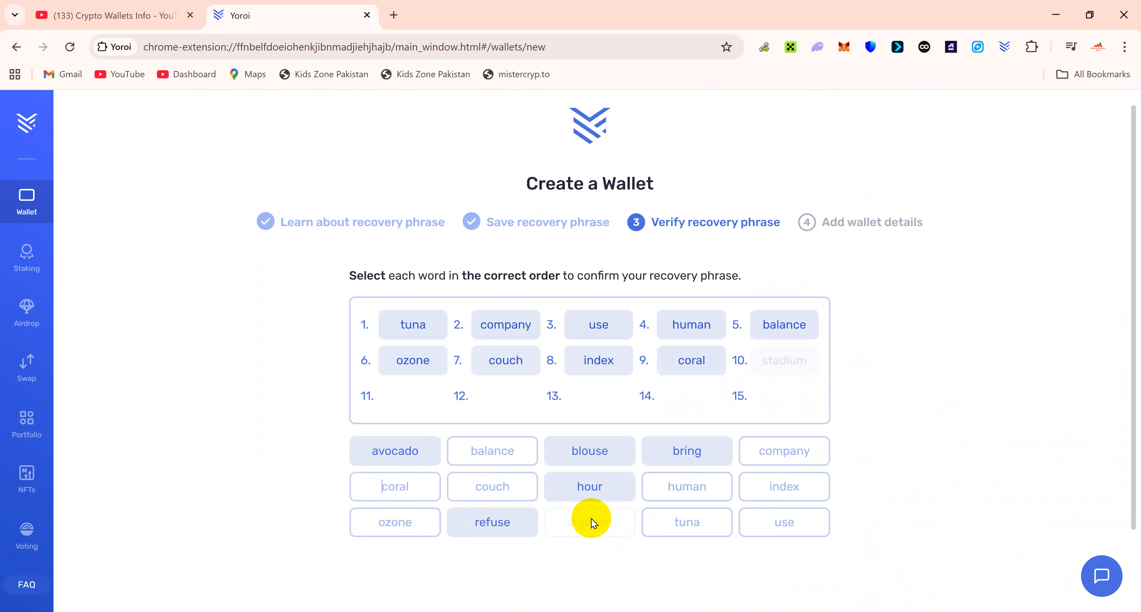
{"action": "left_click", "coordinate": [597, 488]}
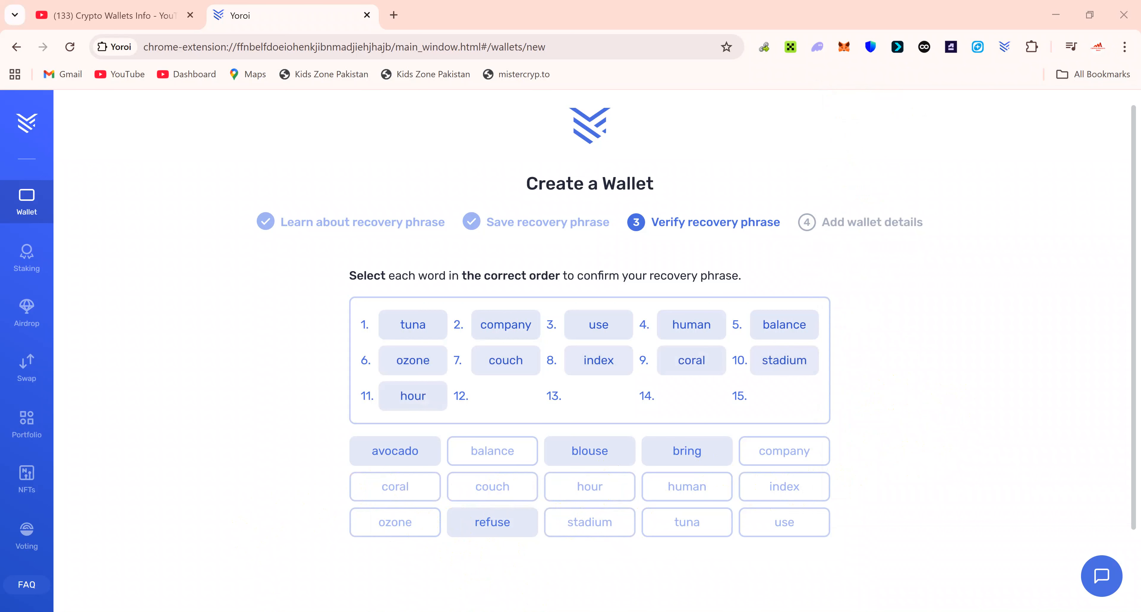
Consult the saved note, select recovery phrase words 12 to 15 in order, and advance to the wallet details stage.
{"action": "key", "text": "alt+Tab"}
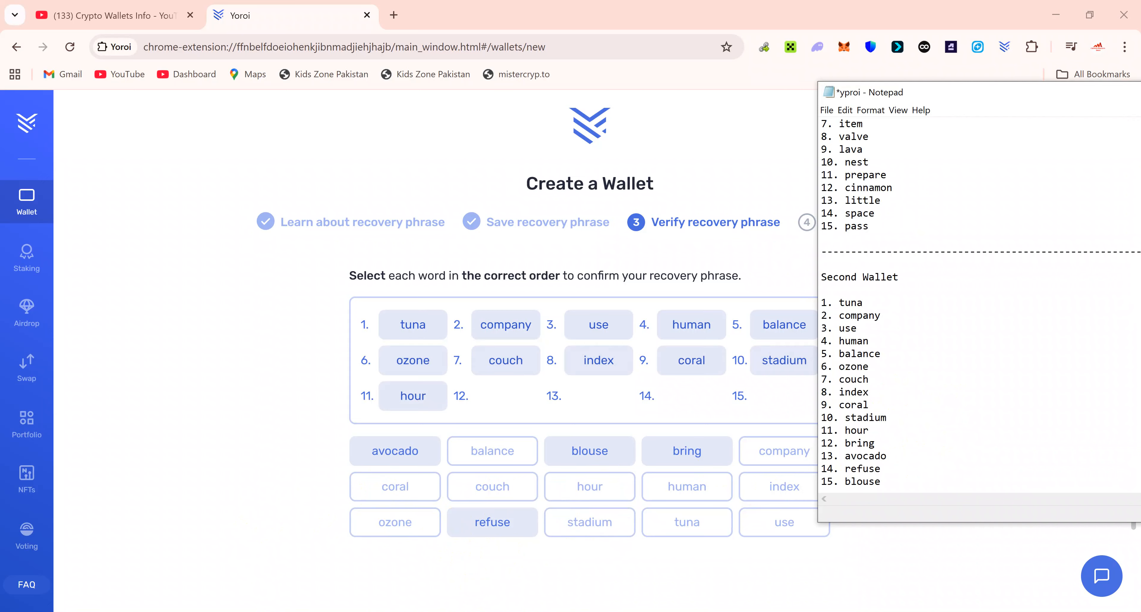
{"action": "left_click", "coordinate": [204, 496]}
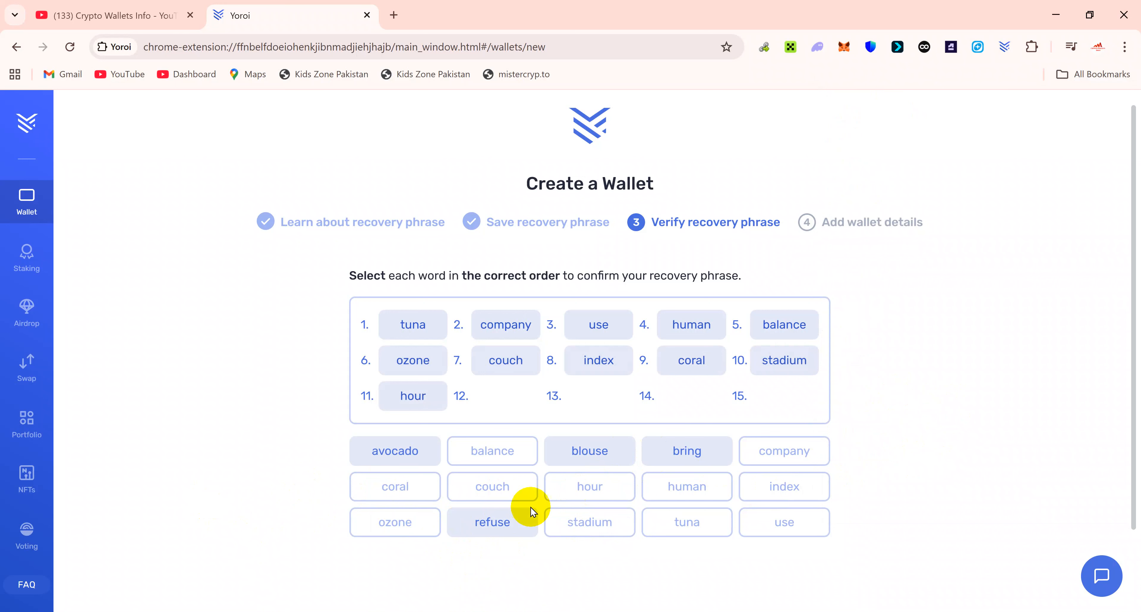
{"action": "left_click", "coordinate": [669, 444]}
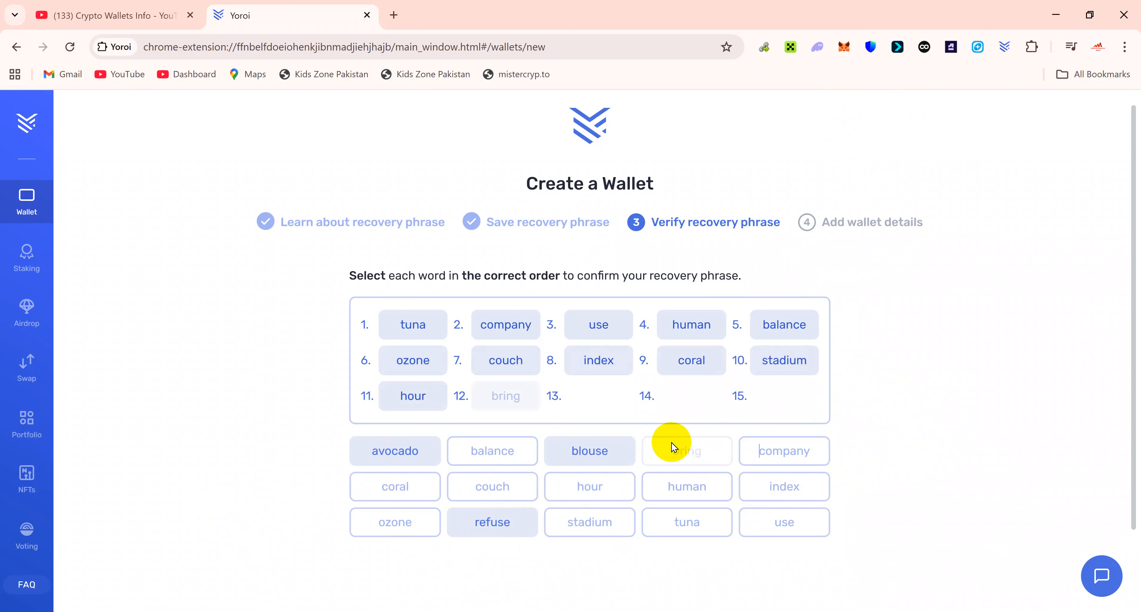
{"action": "left_click", "coordinate": [383, 451]}
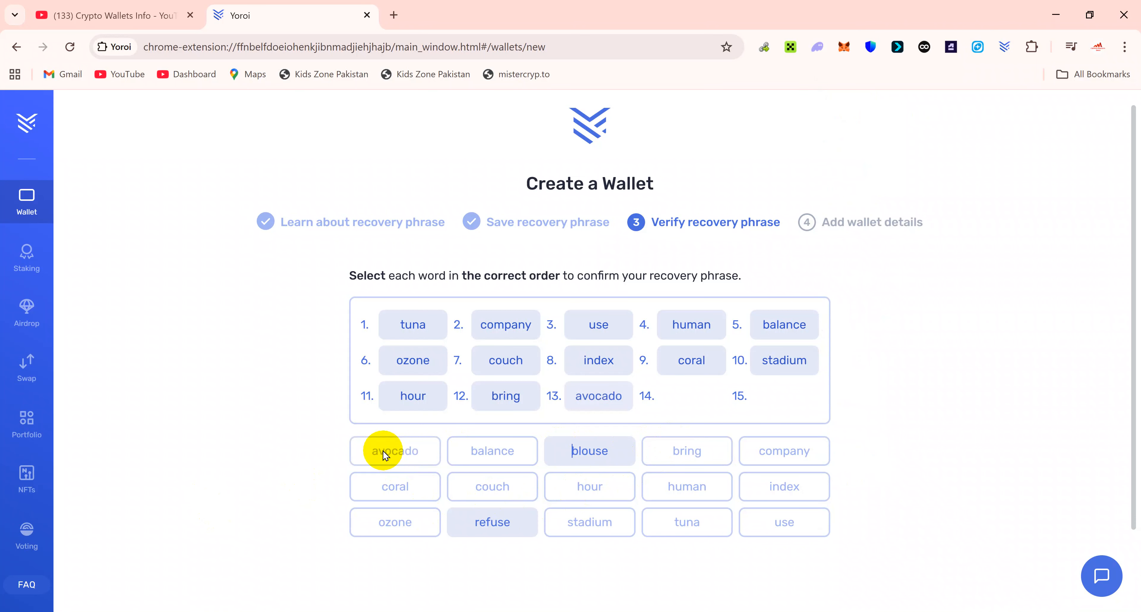
{"action": "left_click", "coordinate": [494, 528]}
{"action": "left_click", "coordinate": [591, 454]}
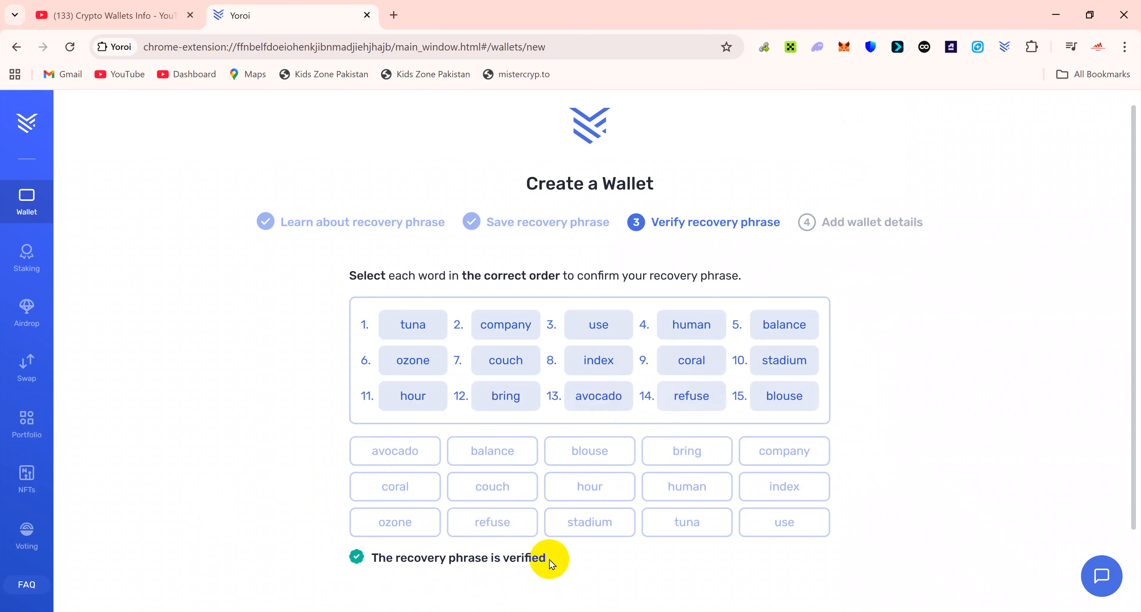
{"action": "scroll", "coordinate": [1132, 343], "scroll_direction": "down", "scroll_amount": 2}
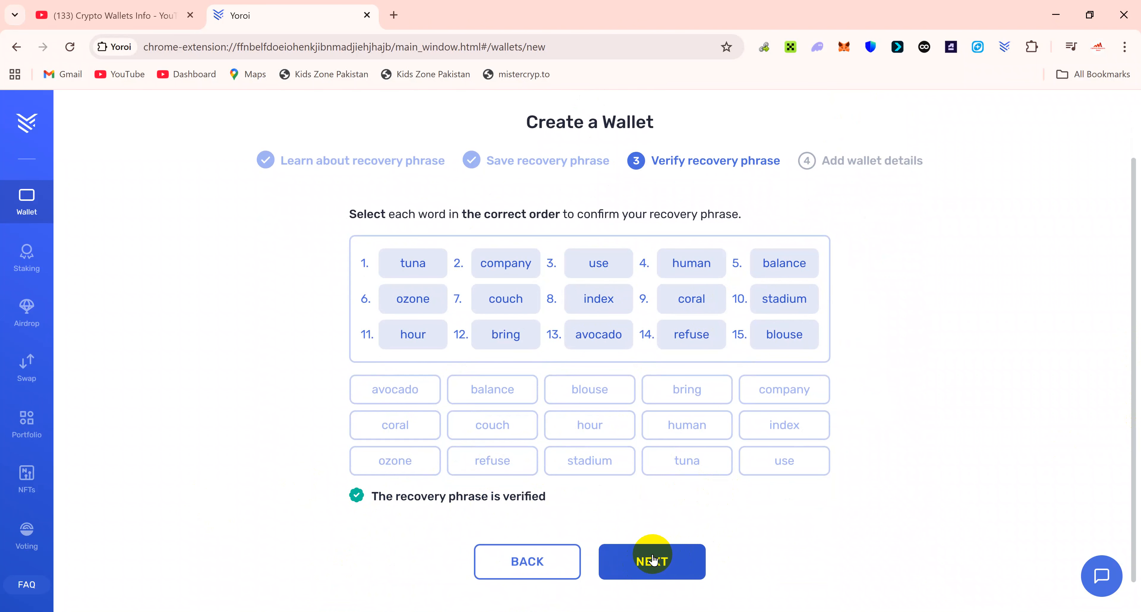
{"action": "left_click", "coordinate": [667, 561]}
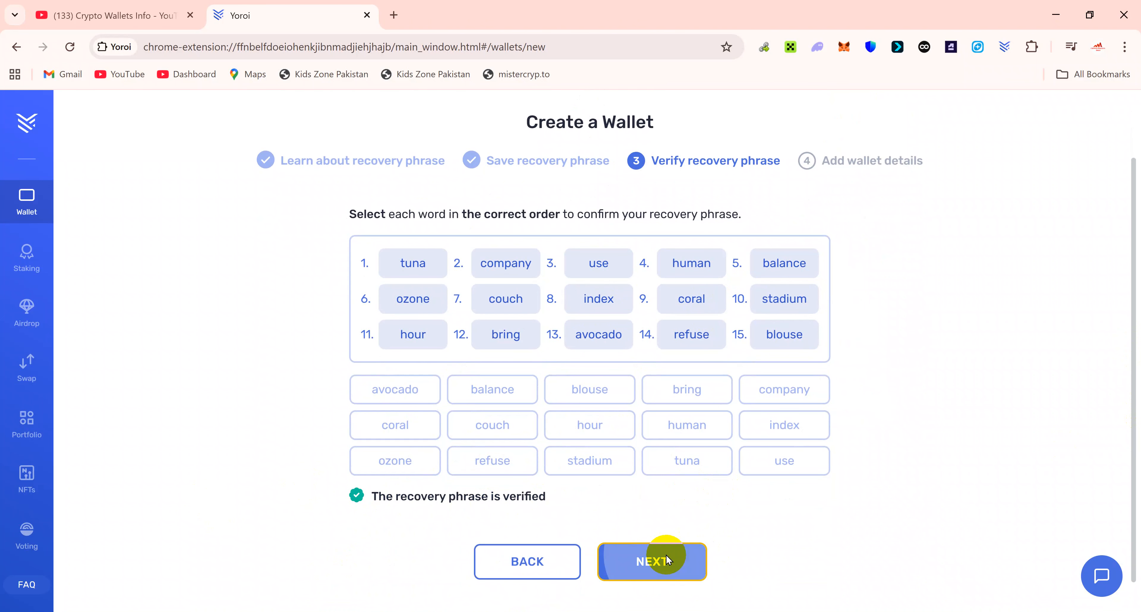
Name the wallet "ada second wallet" and fill in the wallet password and its repetition.
{"action": "left_click", "coordinate": [508, 268]}
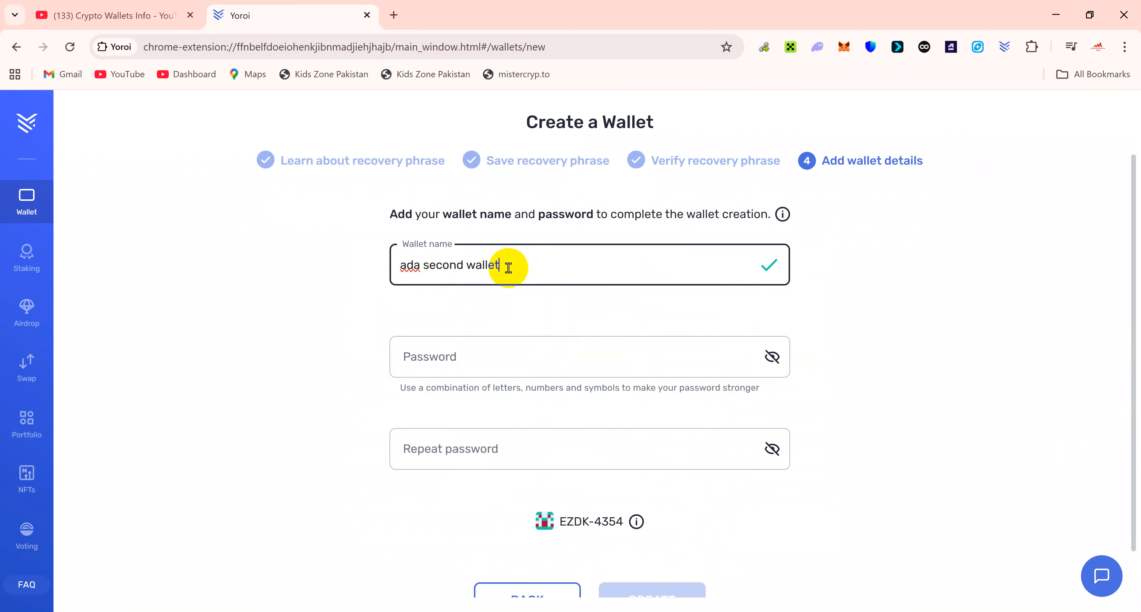
{"action": "left_click", "coordinate": [586, 365]}
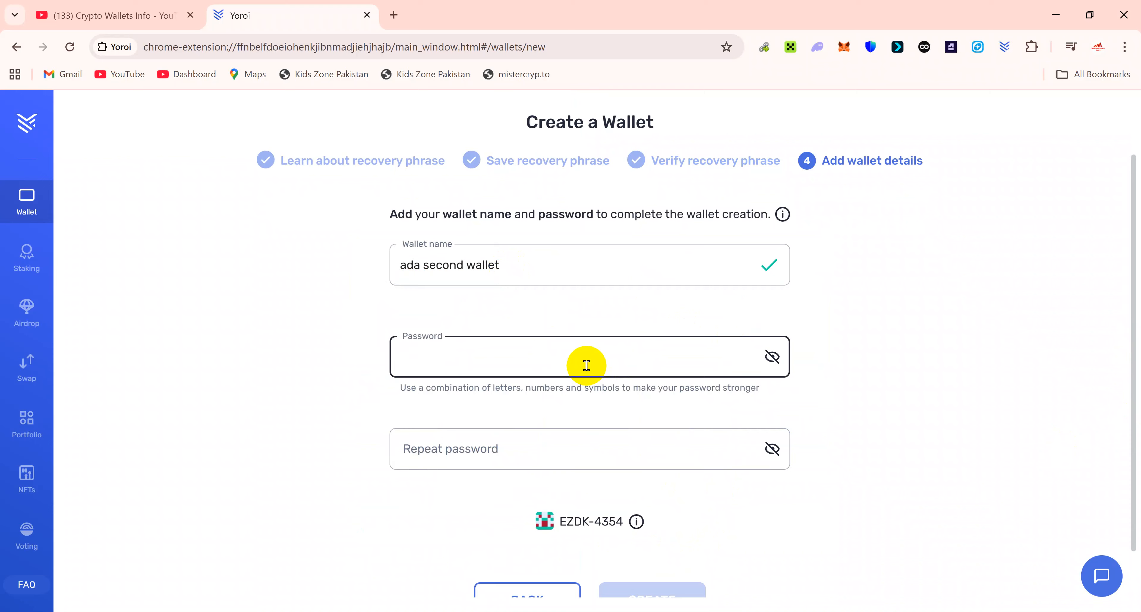
{"action": "type", "text": "••"}
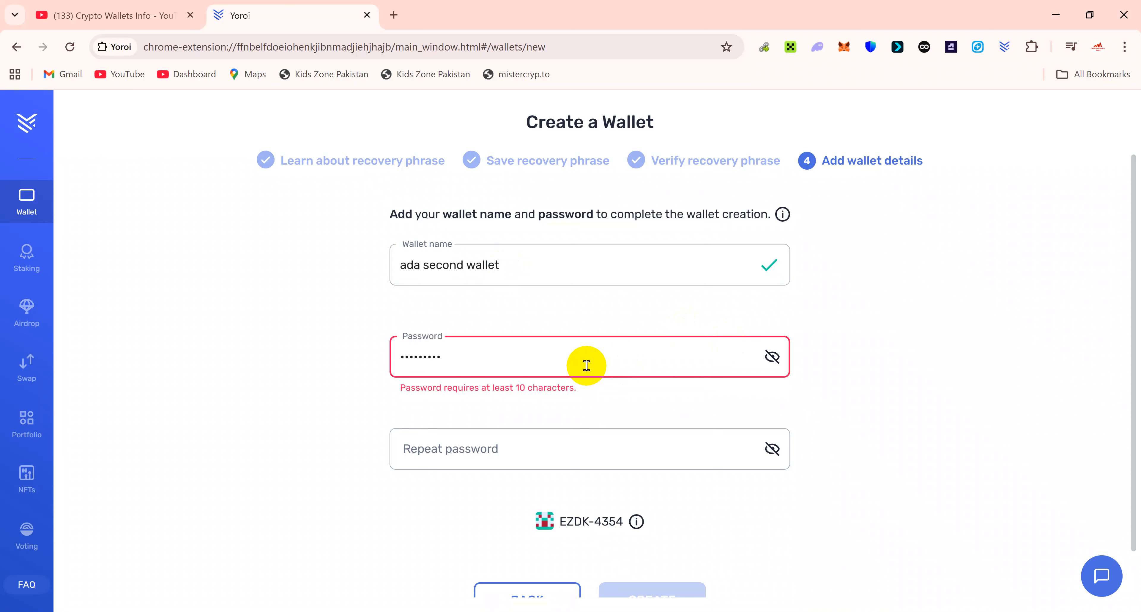
{"action": "left_click", "coordinate": [516, 443]}
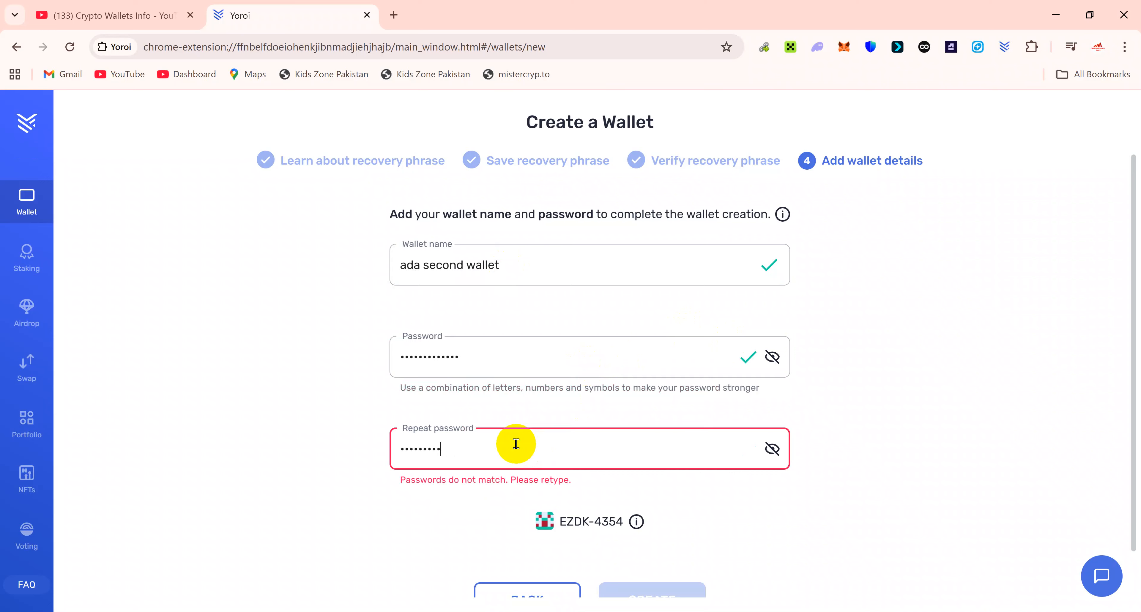
{"action": "type", "text": "••"}
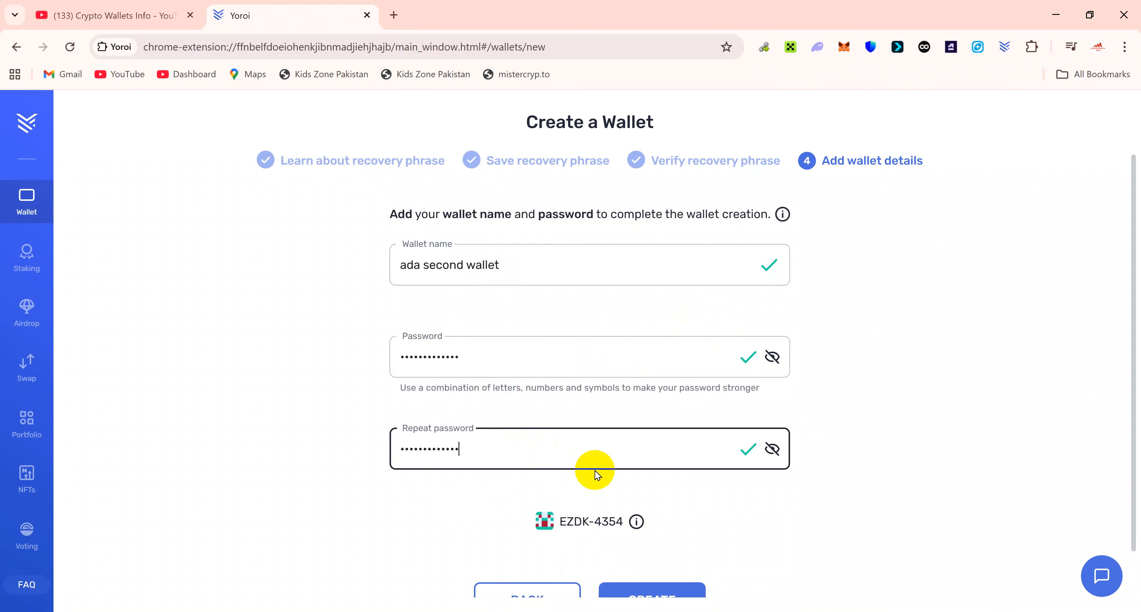
{"action": "left_click", "coordinate": [946, 413]}
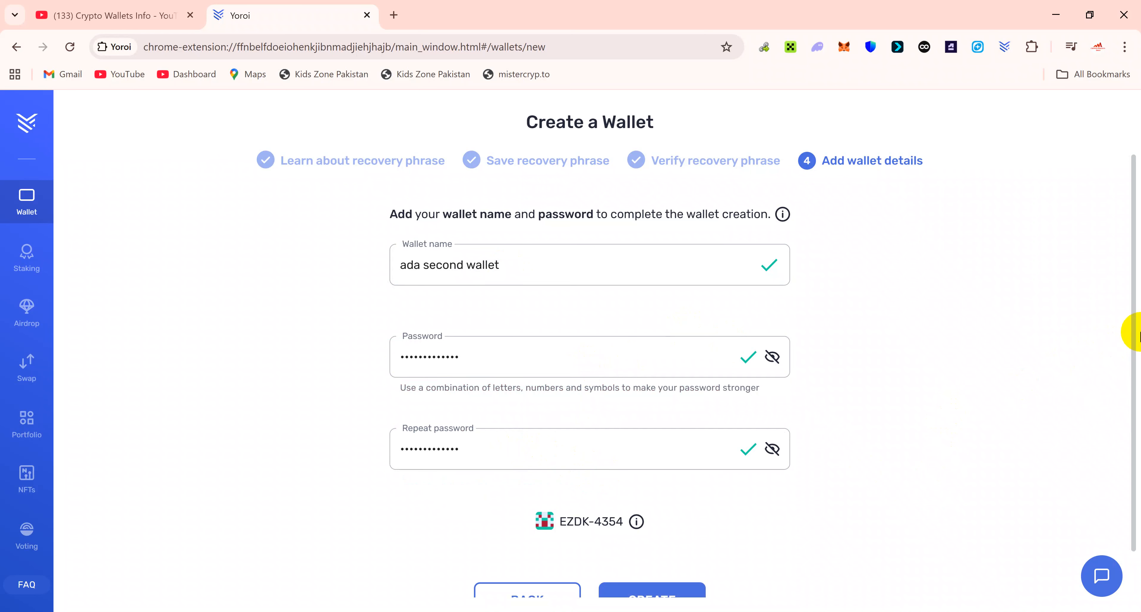
{"action": "scroll", "coordinate": [1132, 334], "scroll_direction": "down", "scroll_amount": 1}
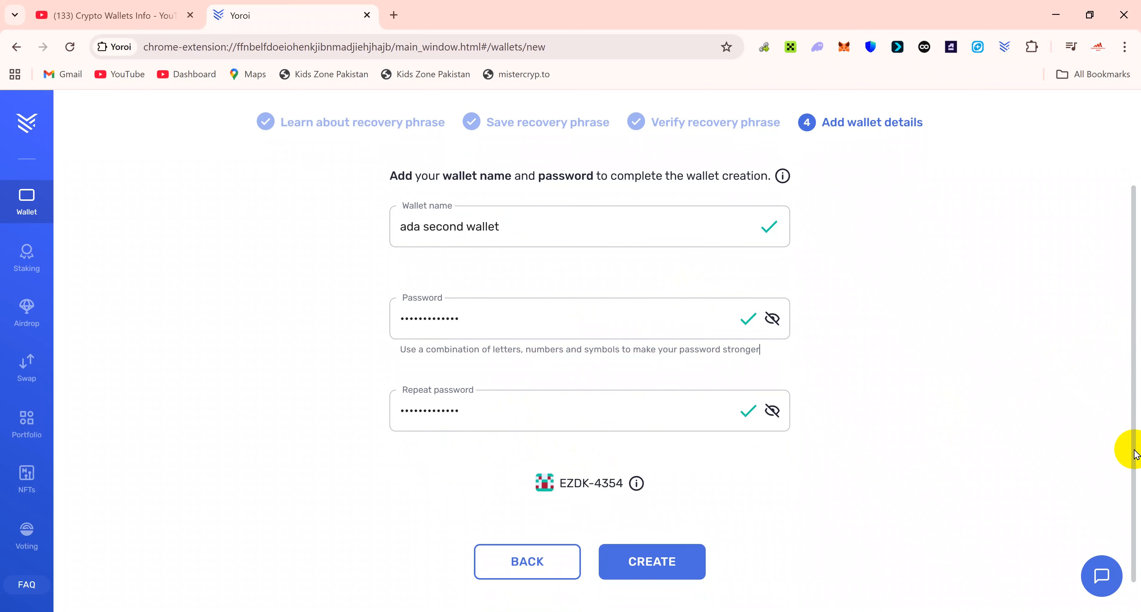
Read the tip on the wallet checksum and plate number, and create the wallet.
{"action": "left_click", "coordinate": [636, 484]}
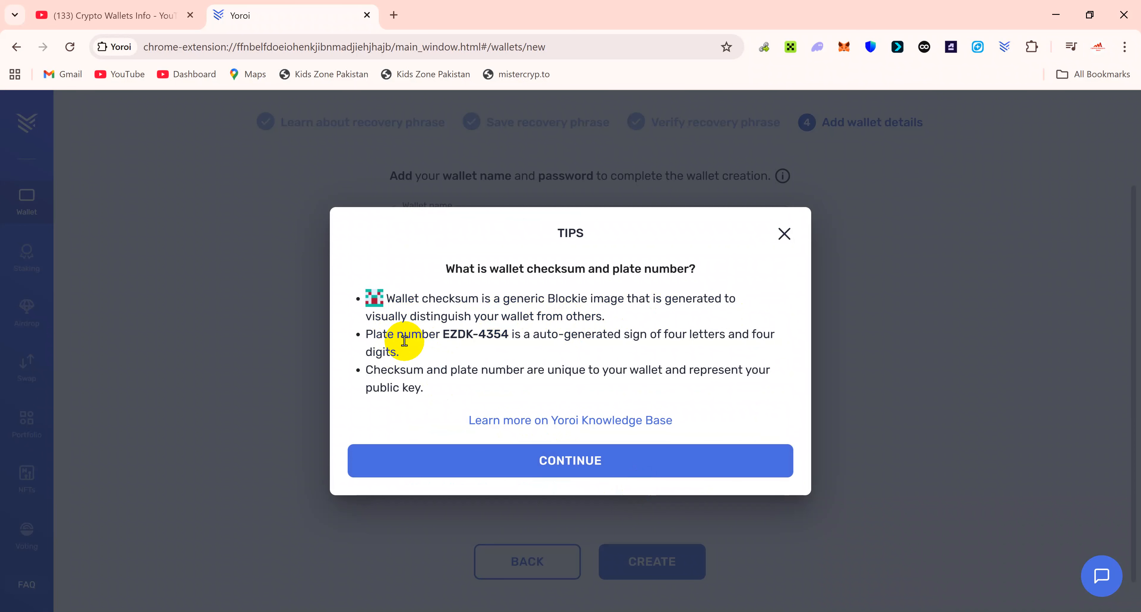
{"action": "left_click", "coordinate": [784, 236]}
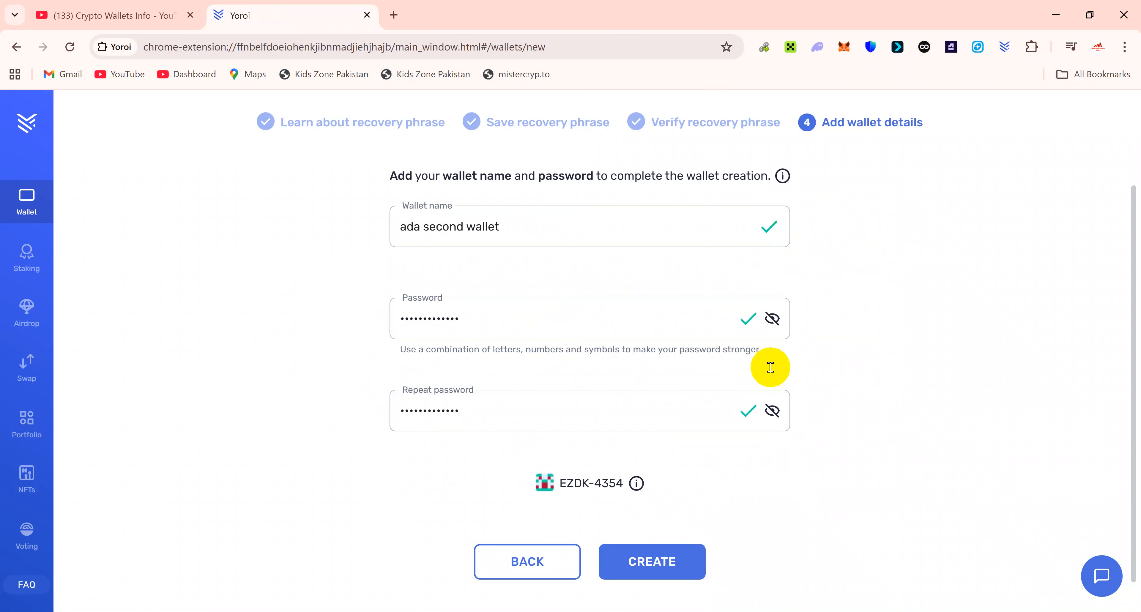
{"action": "left_click", "coordinate": [655, 562]}
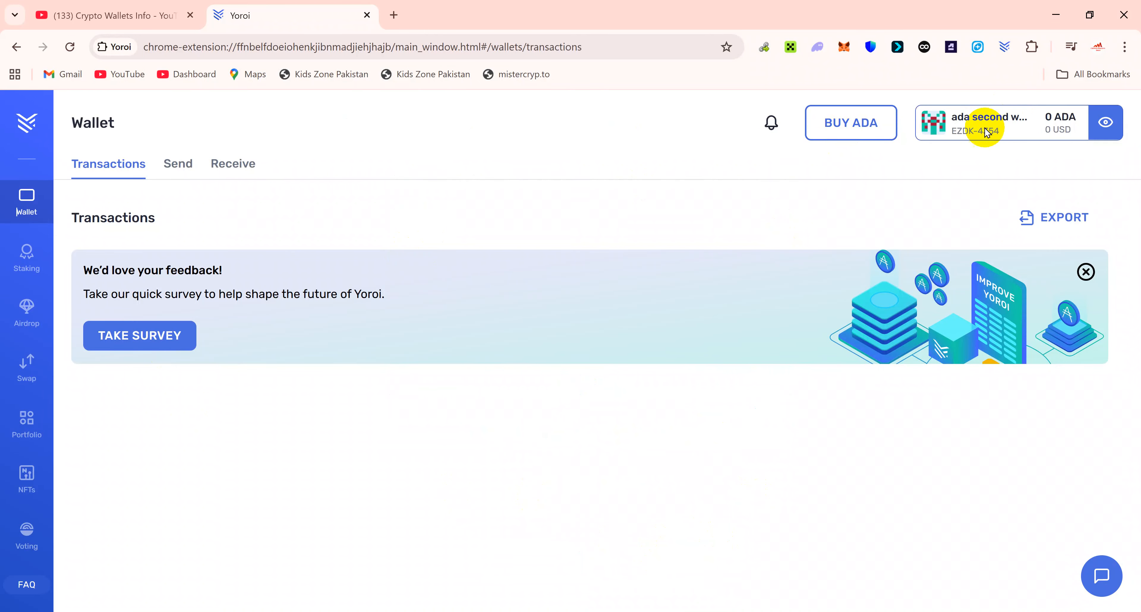
Start adding another new wallet from the wallet list and proceed to its recovery phrase saving stage.
{"action": "left_click", "coordinate": [1001, 127]}
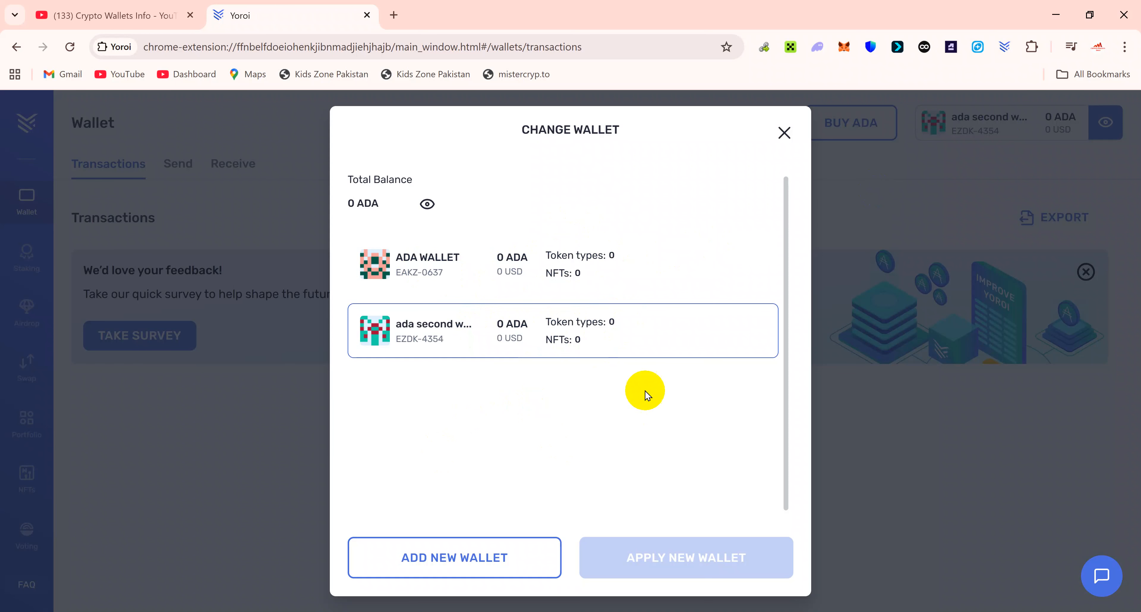
{"action": "left_click", "coordinate": [427, 557]}
{"action": "left_click", "coordinate": [348, 499]}
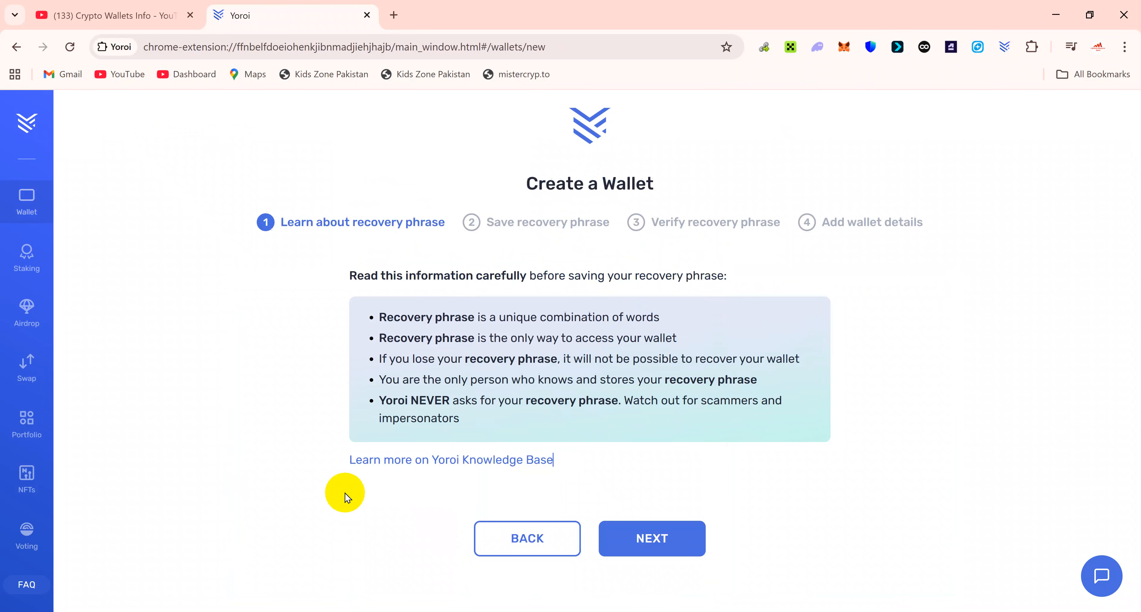
{"action": "left_click", "coordinate": [658, 535]}
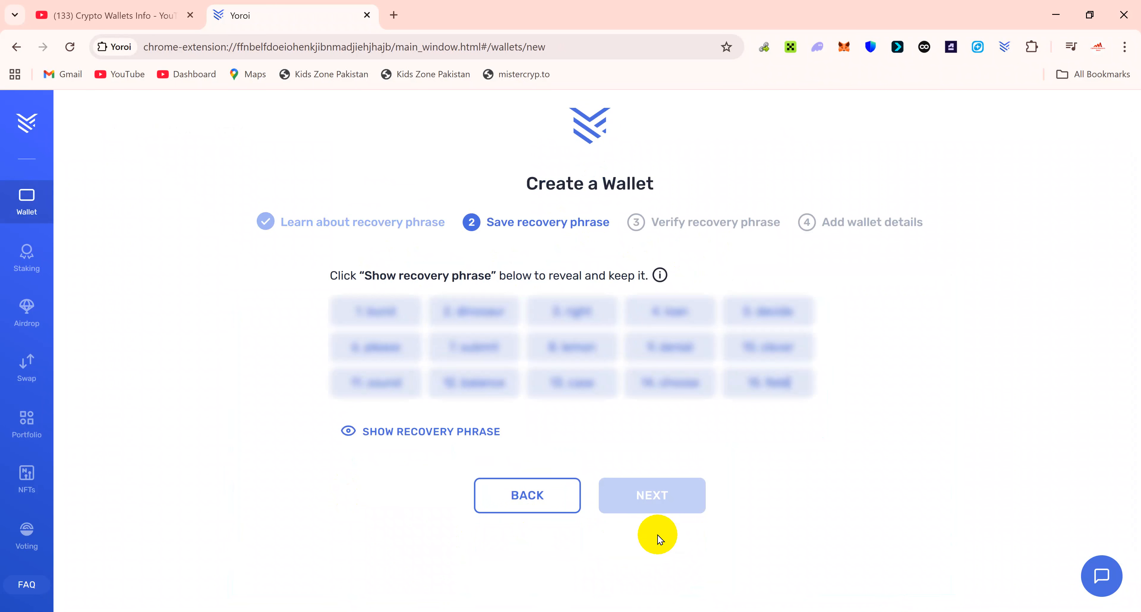
Reveal the new recovery phrase, copy all 15 words, and proceed to the verification stage.
{"action": "left_click", "coordinate": [432, 428]}
{"action": "left_click_drag", "start_coordinate": [798, 379], "coordinate": [280, 329]}
{"action": "key", "text": "ctrl+c"}
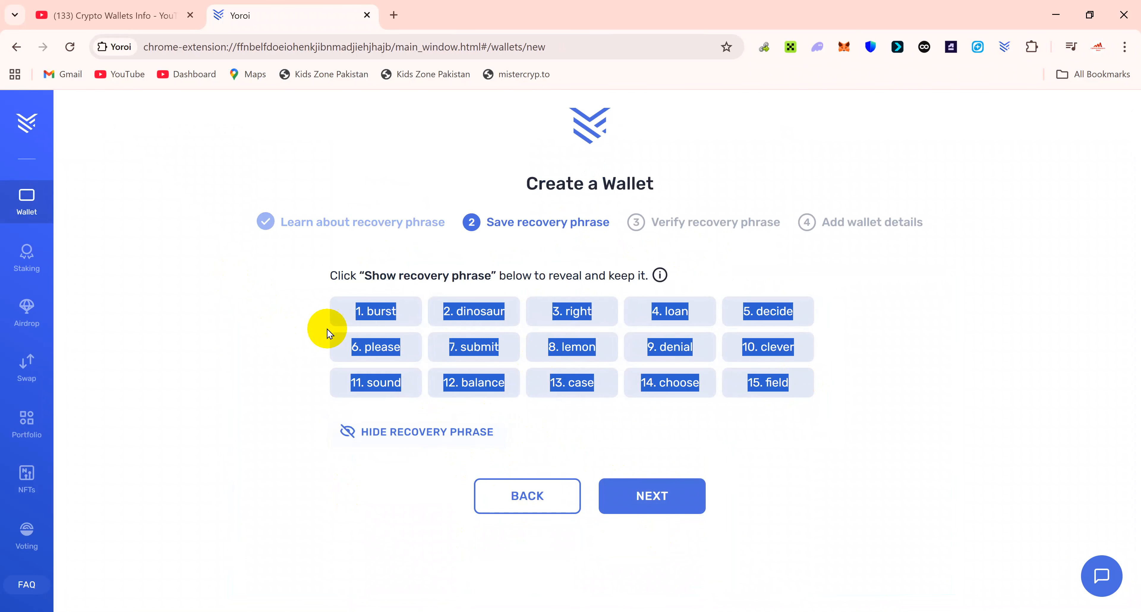
{"action": "left_click", "coordinate": [643, 495]}
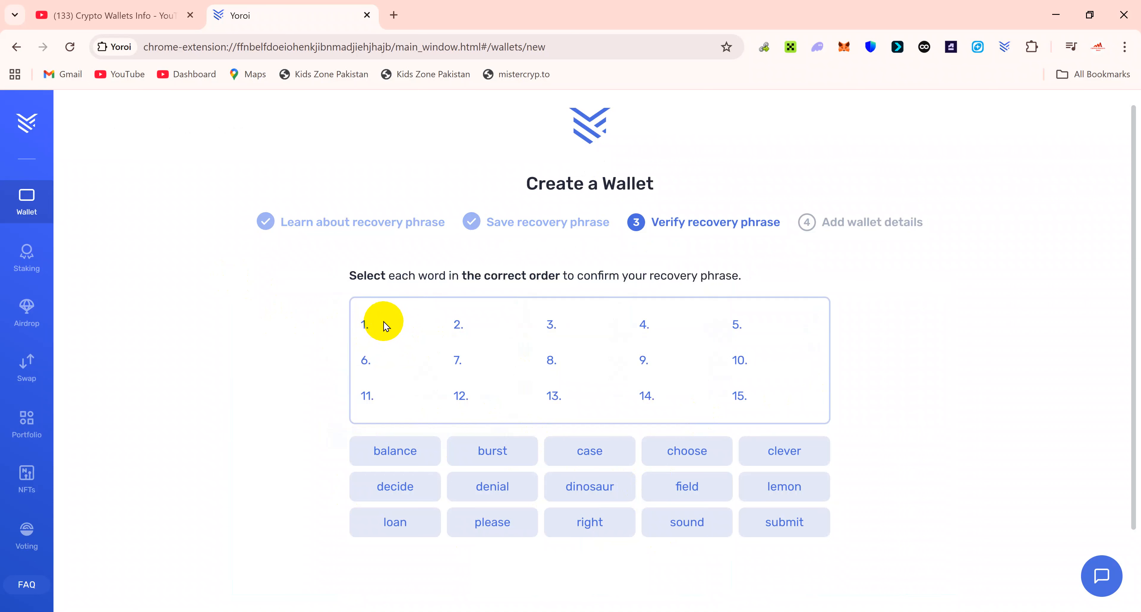
Bring up the Notepad note and move its window so that it is fully on screen.
{"action": "left_click", "coordinate": [585, 611]}
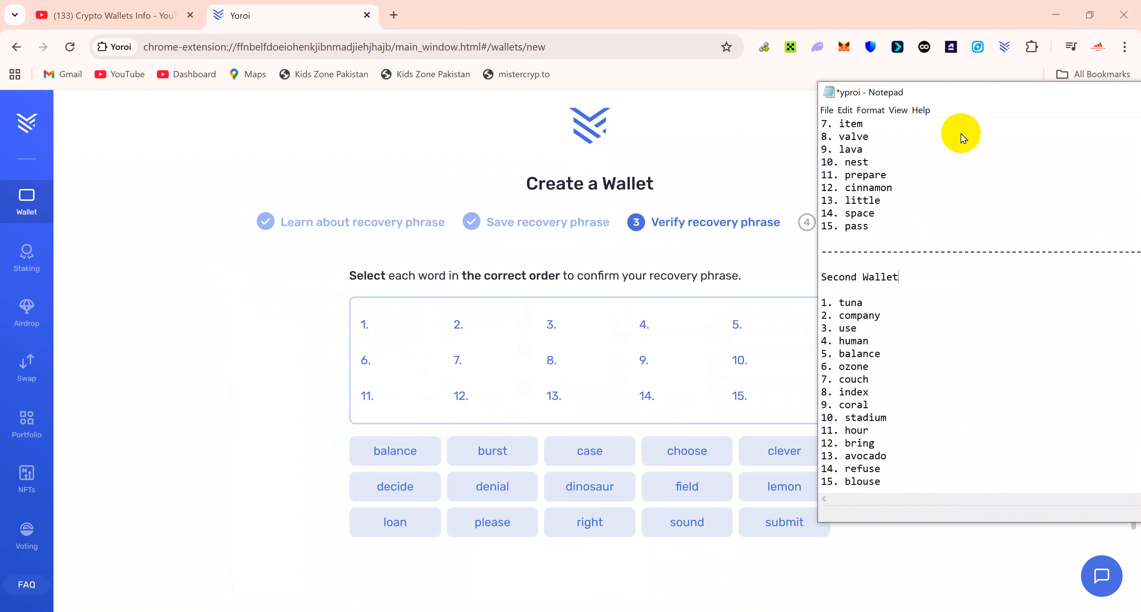
{"action": "left_click_drag", "start_coordinate": [976, 92], "coordinate": [501, 92]}
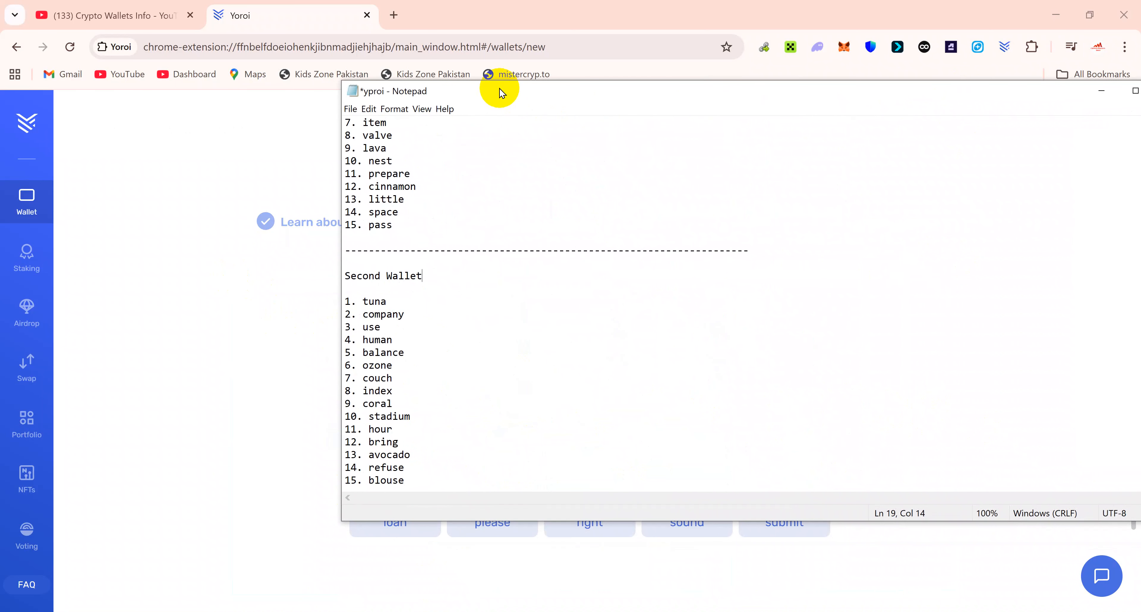
{"action": "left_click_drag", "start_coordinate": [710, 86], "coordinate": [471, 67]}
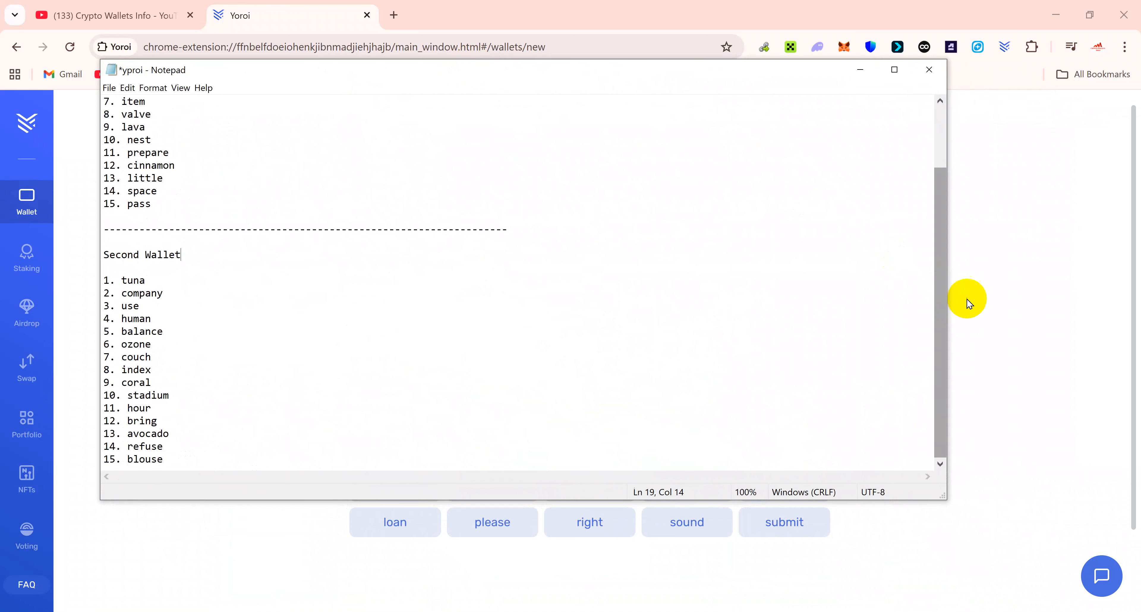
Add a dashed separator below the second wallet's words, paste the copied recovery phrase there, and return to Yoroi.
{"action": "left_click", "coordinate": [173, 458]}
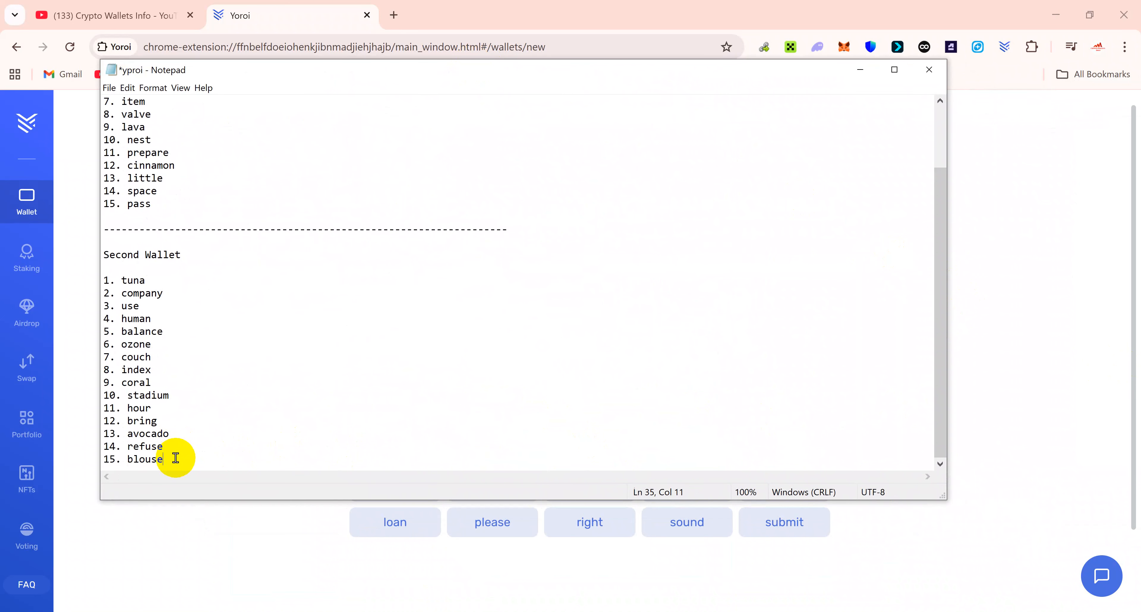
{"action": "key", "text": "Return"}
{"action": "key", "text": "Return"}
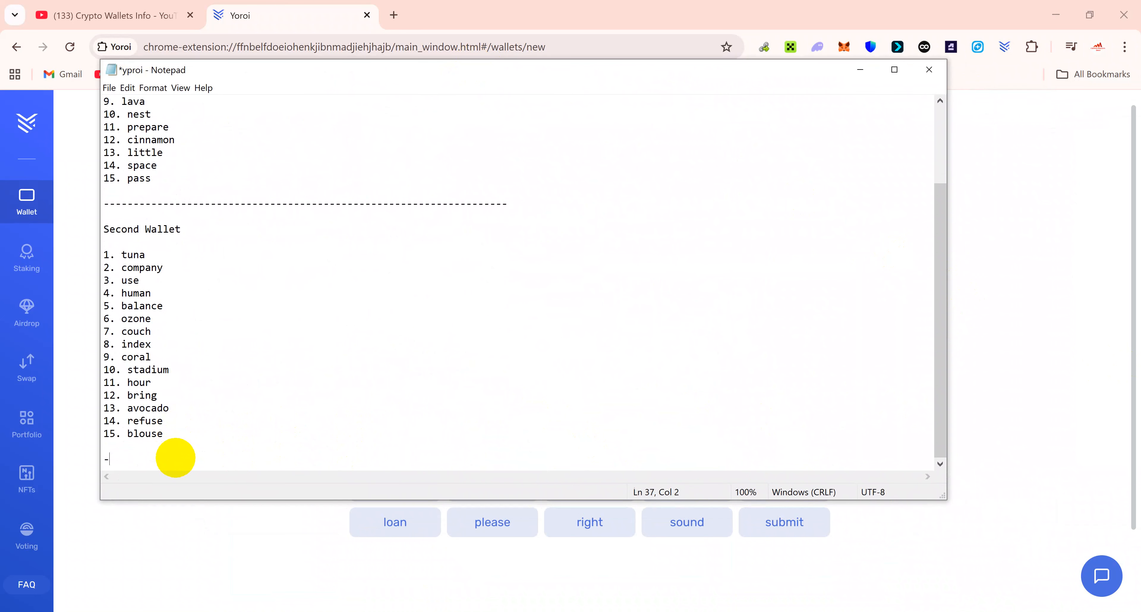
{"action": "type", "text": "-----------------------------------------------------------"}
{"action": "key", "text": "ctrl+v"}
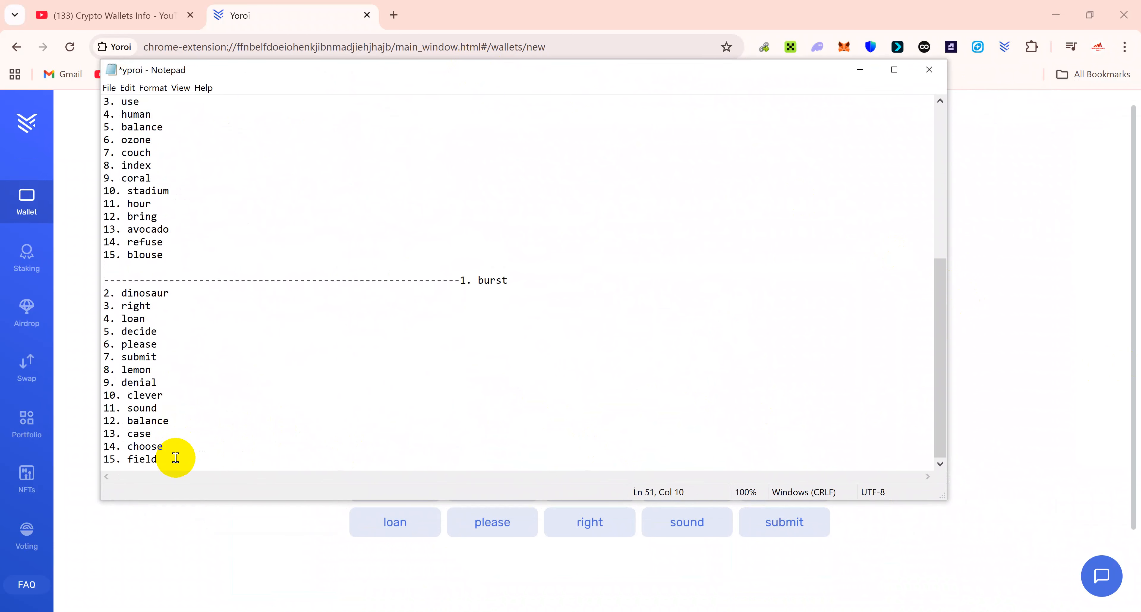
{"action": "left_click", "coordinate": [166, 534]}
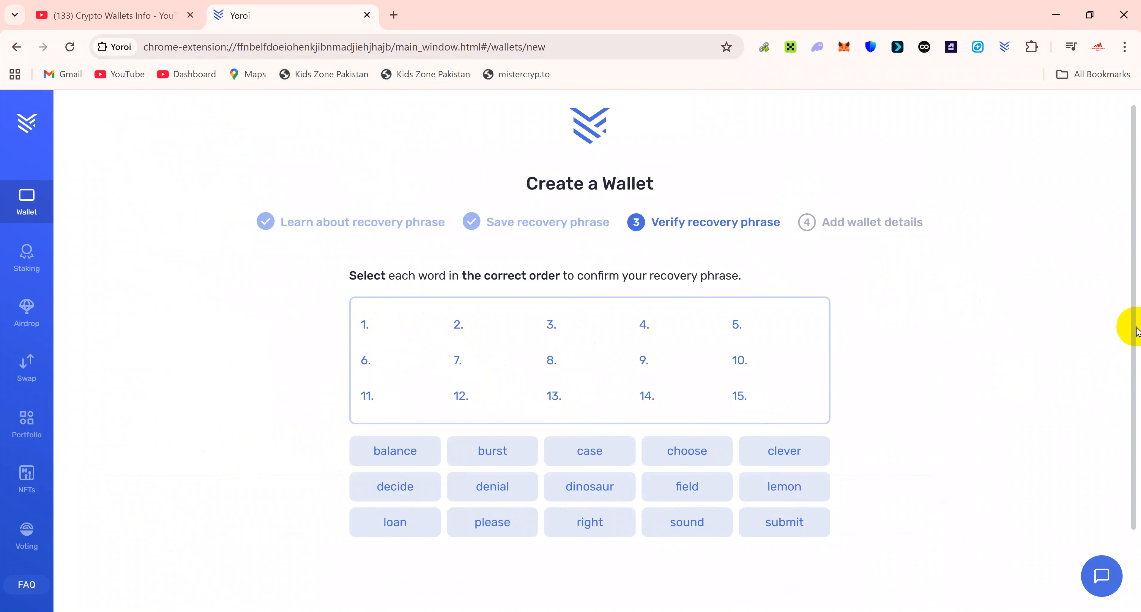
Switch to the Crypto Wallets Info channel page on YouTube and look through its home page videos.
{"action": "scroll", "coordinate": [1137, 461], "scroll_direction": "down", "scroll_amount": 2}
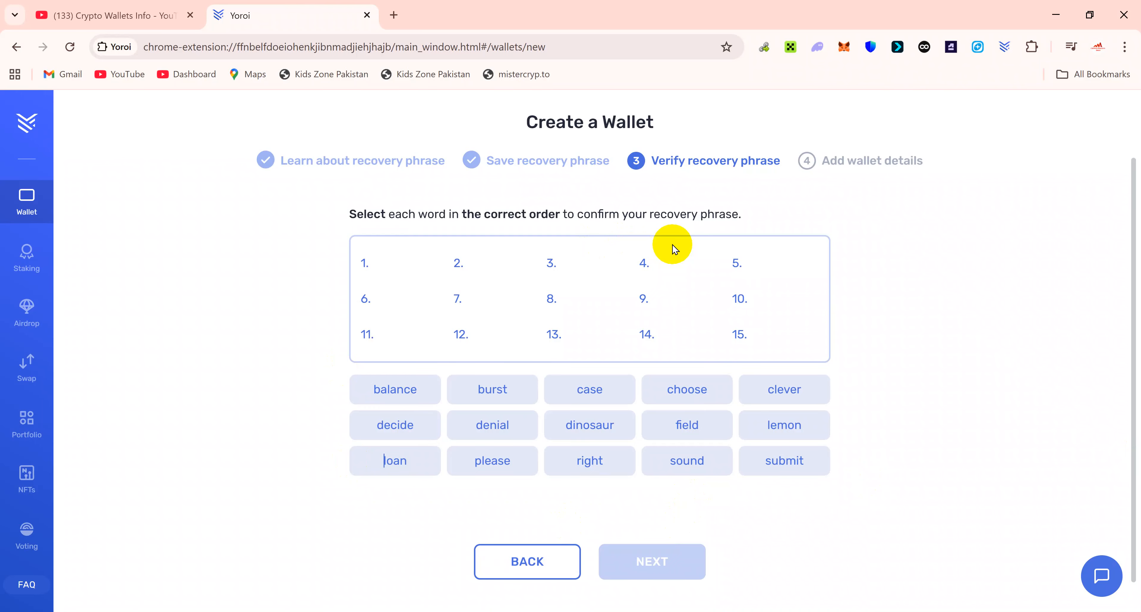
{"action": "left_click", "coordinate": [115, 19]}
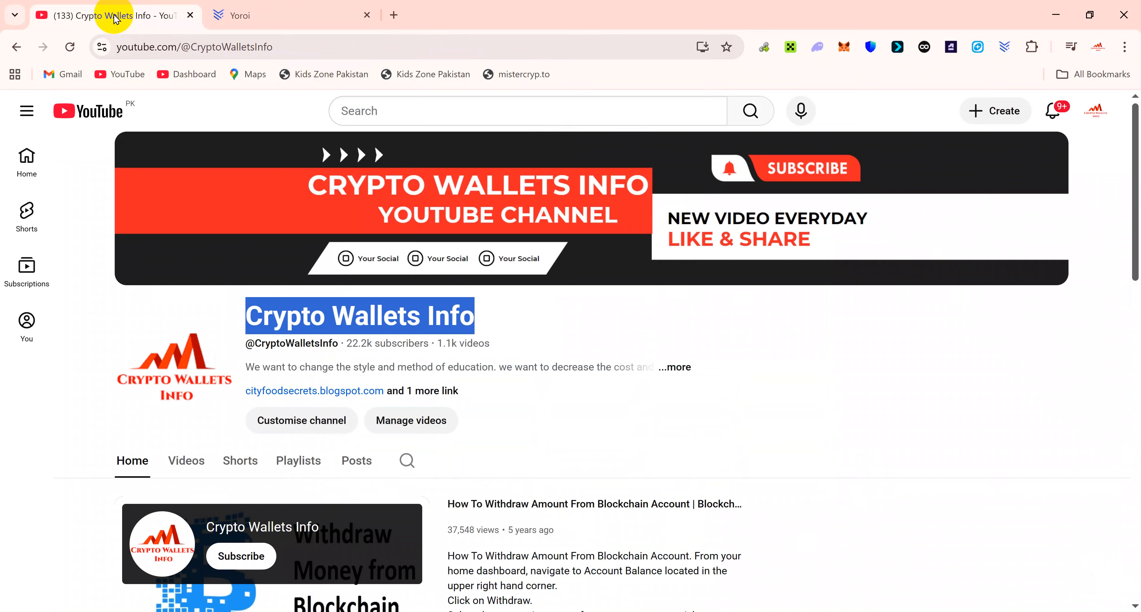
{"action": "left_click_drag", "start_coordinate": [1135, 131], "coordinate": [1135, 239]}
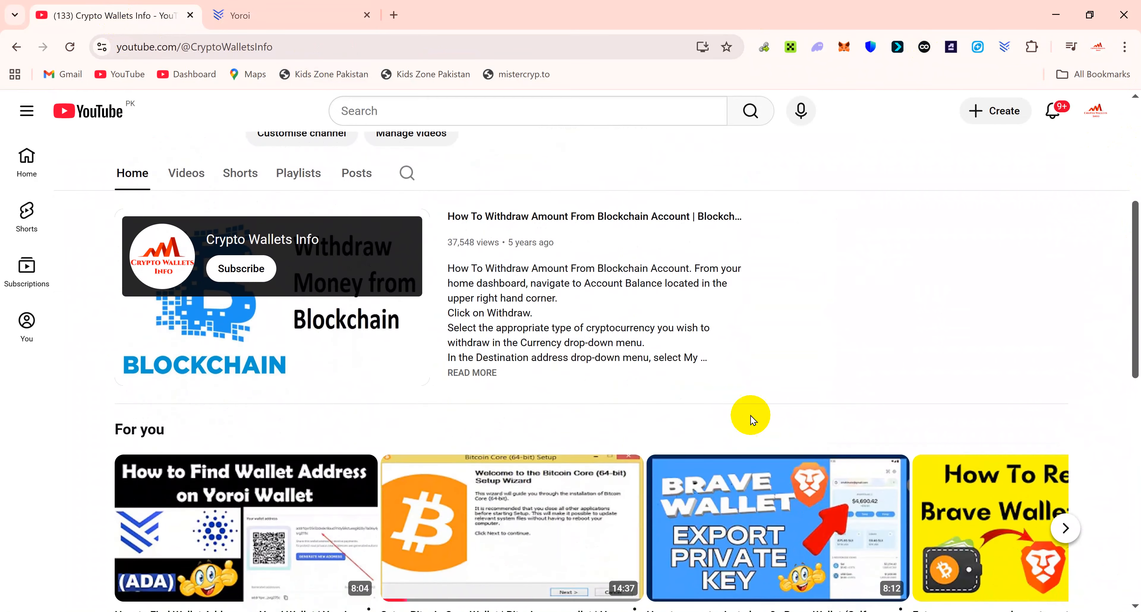